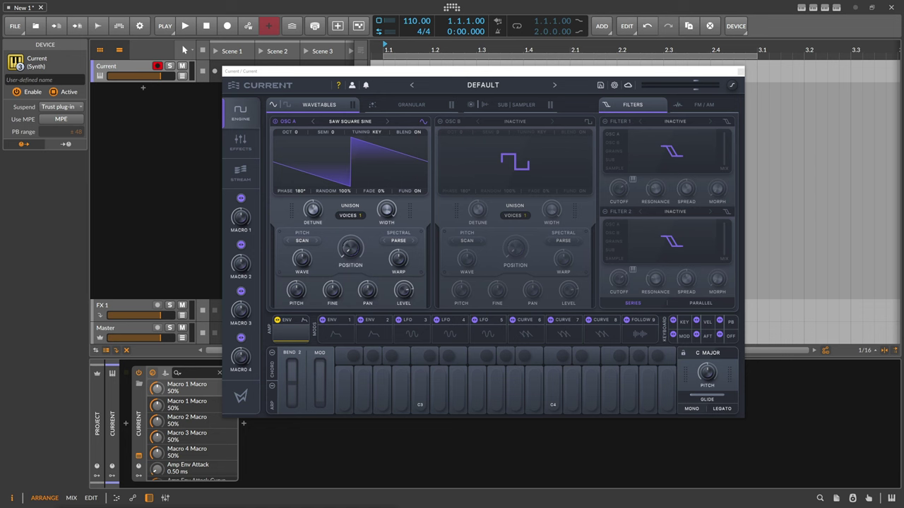
# Show the granular engine of the Current synth and add an audio track to the project.
pyautogui.click(410, 104)
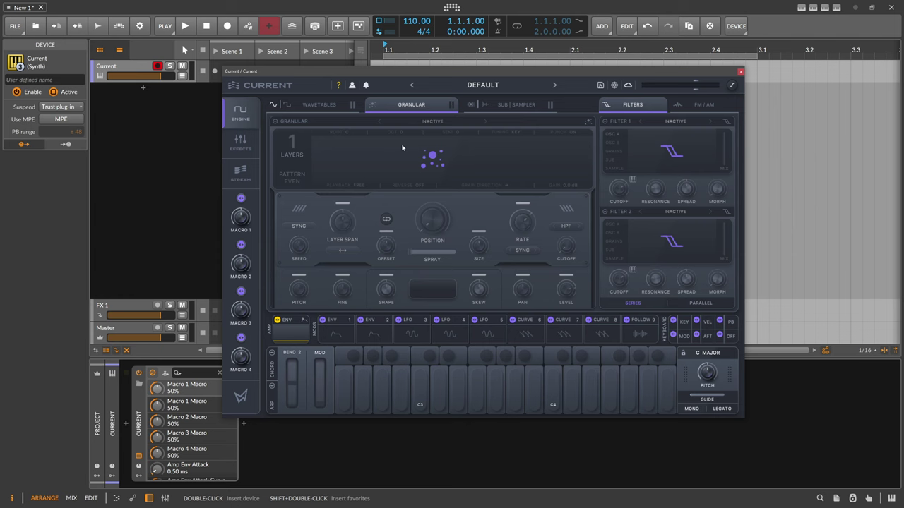
pyautogui.moveTo(382, 73); pyautogui.dragTo(465, 66)
pyautogui.click(141, 105)
pyautogui.rightClick(135, 103)
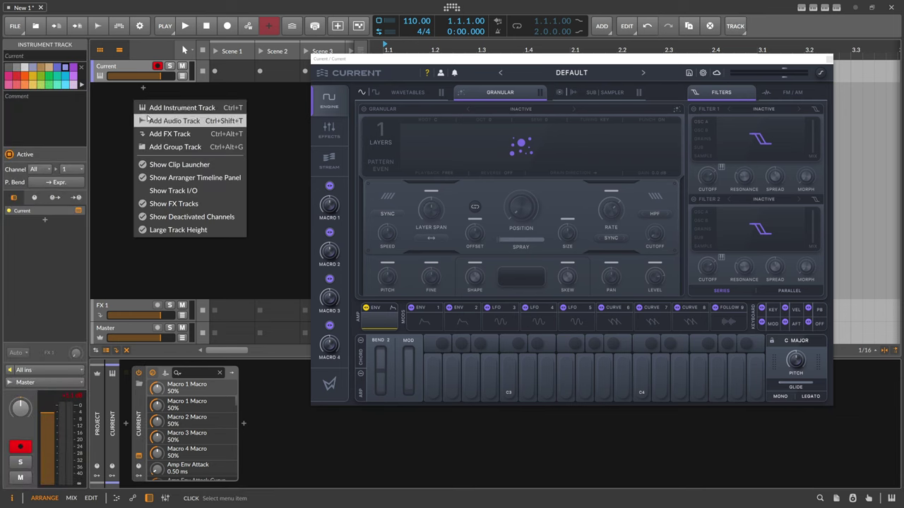
pyautogui.click(142, 121)
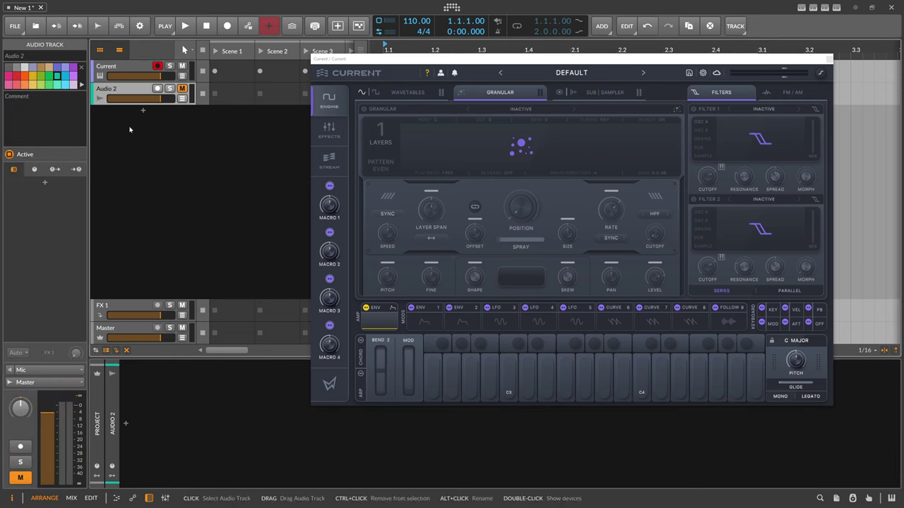
# Insert the Quick Sampler plug-in into the new audio track's device chain.
pyautogui.click(125, 423)
pyautogui.write('quick')
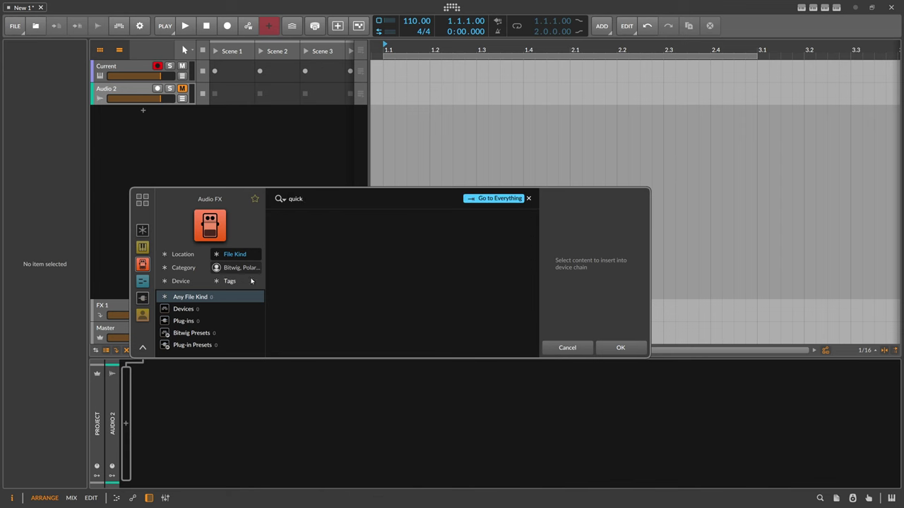
pyautogui.doubleClick(304, 222)
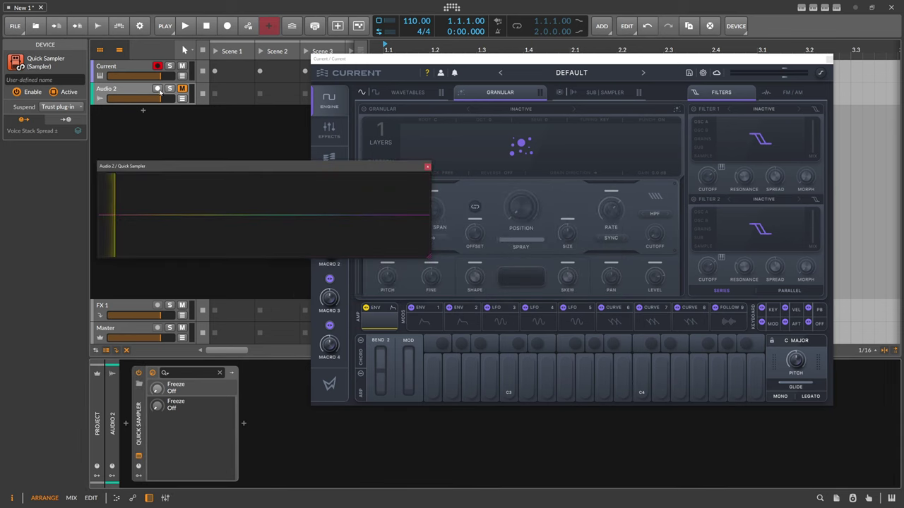
# Arm the audio track to capture audio in Quick Sampler, and load the captured sample into the activated granular engine.
pyautogui.click(157, 88)
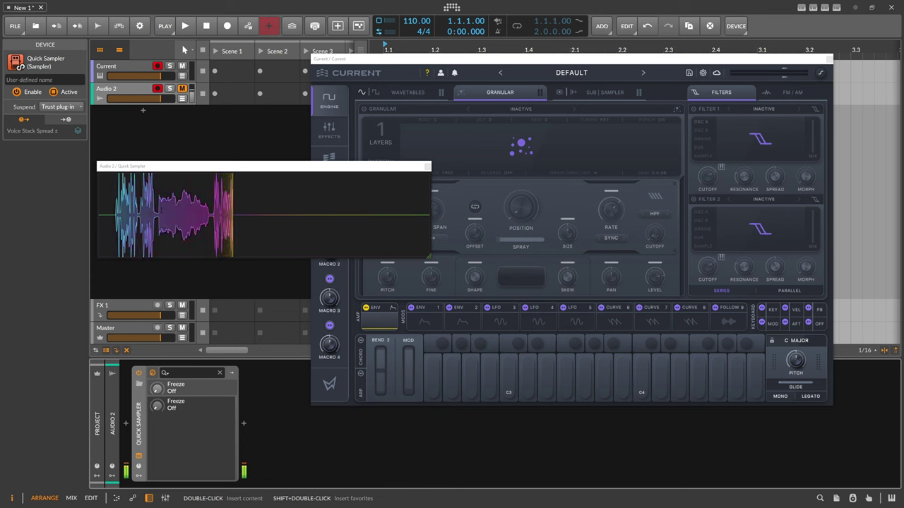
pyautogui.click(459, 92)
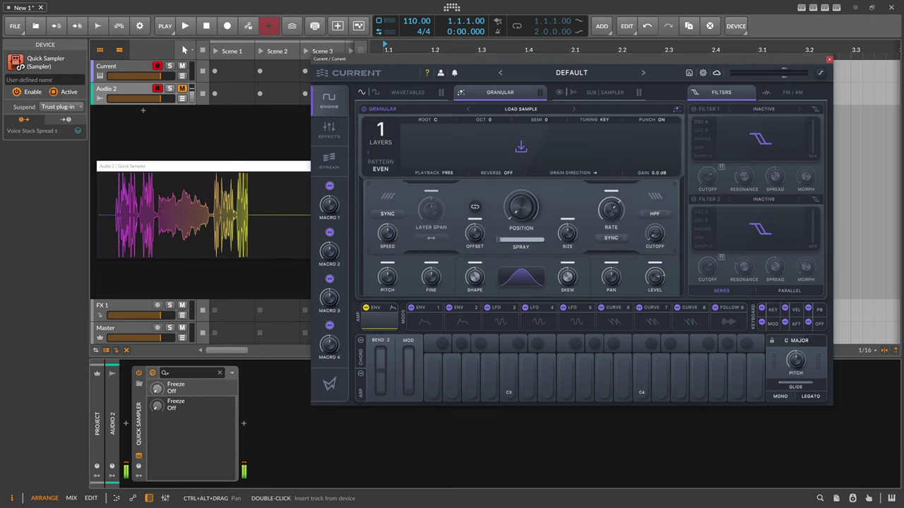
pyautogui.moveTo(157, 219); pyautogui.dragTo(445, 147)
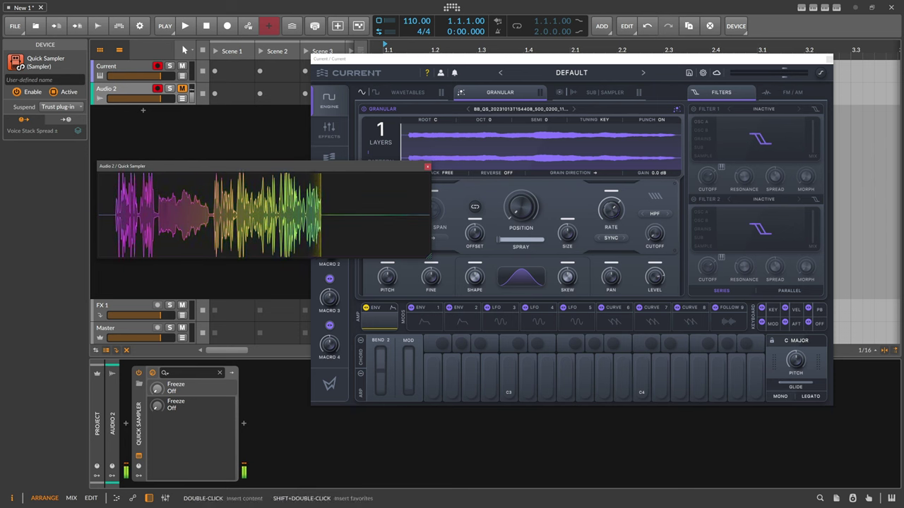
# Create a Sampler track from the Quick Sampler recording and limit its play region to 514 ms through 4.20 s.
pyautogui.moveTo(187, 221); pyautogui.dragTo(134, 114)
pyautogui.click(428, 167)
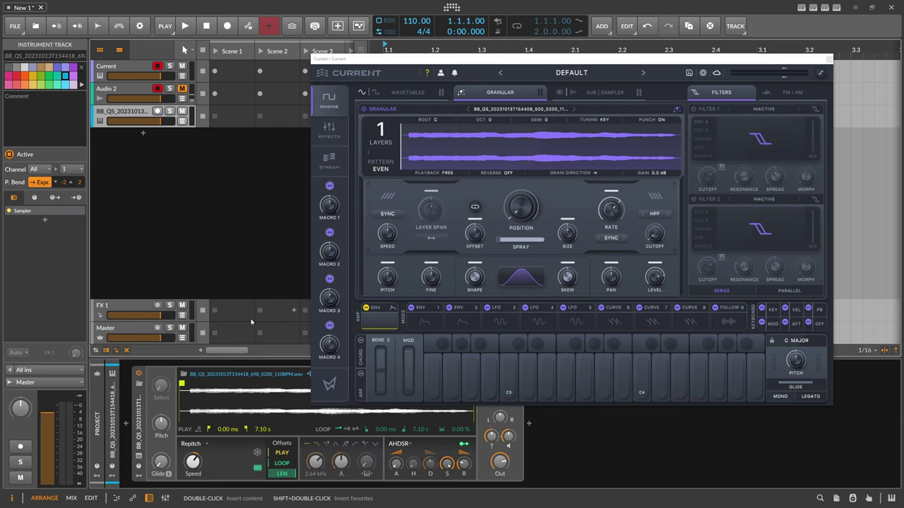
pyautogui.moveTo(390, 59); pyautogui.dragTo(397, 36)
pyautogui.moveTo(182, 385); pyautogui.dragTo(203, 385)
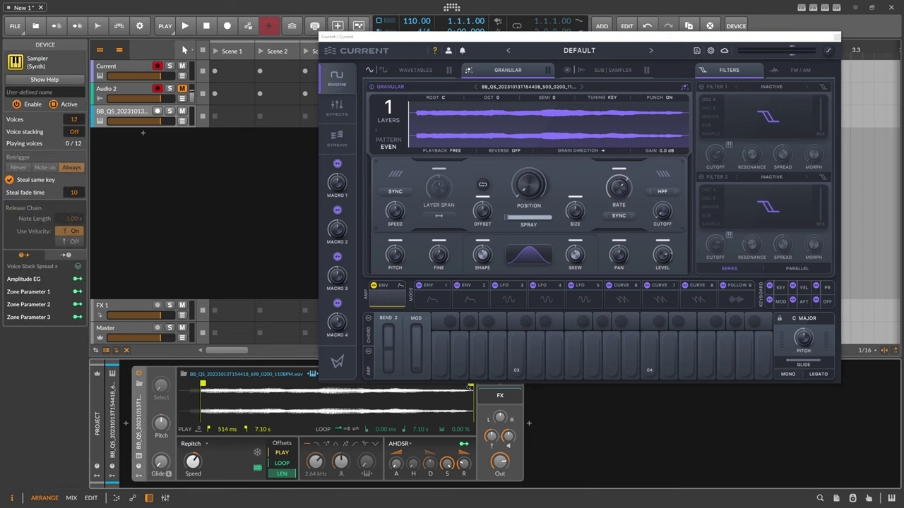
pyautogui.click(470, 386)
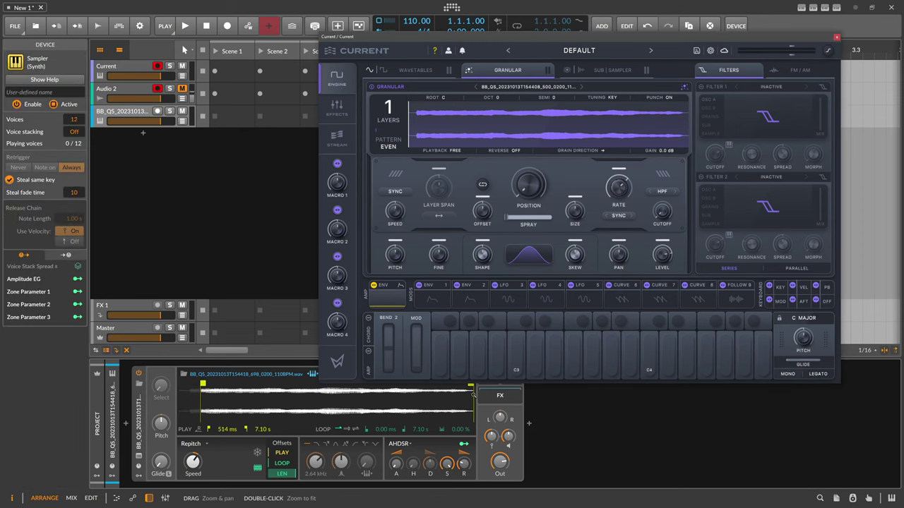
pyautogui.moveTo(465, 47); pyautogui.dragTo(466, 24)
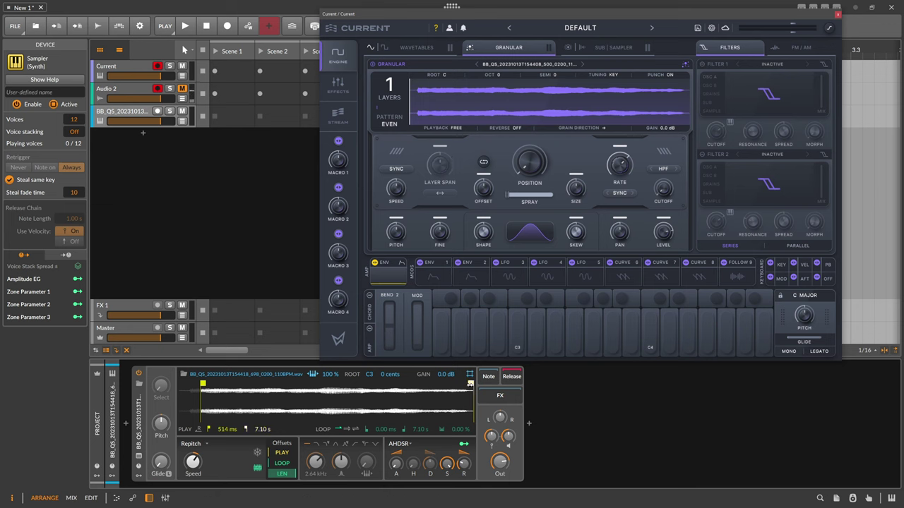
pyautogui.moveTo(471, 385); pyautogui.dragTo(350, 386)
# Detect the sample's root key from its play region, and set the granular root to D# and fine tune to -16.
pyautogui.rightClick(255, 395)
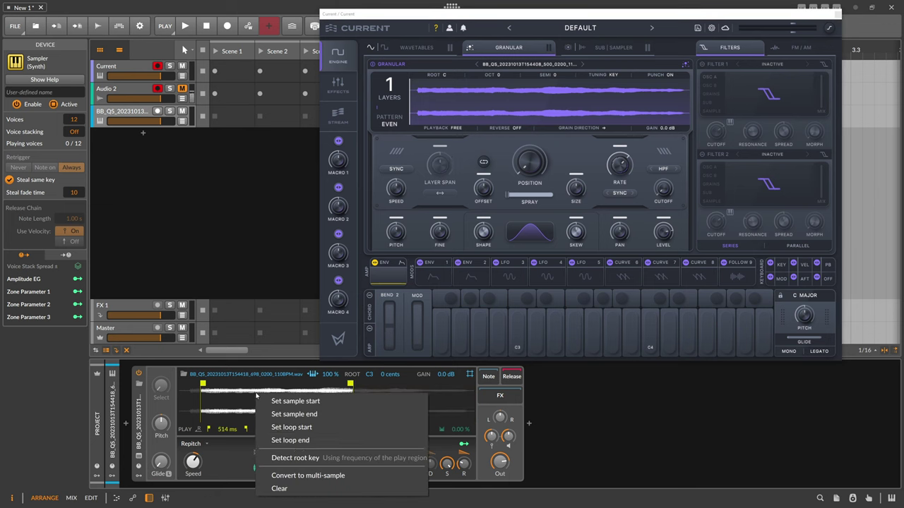
pyautogui.click(294, 459)
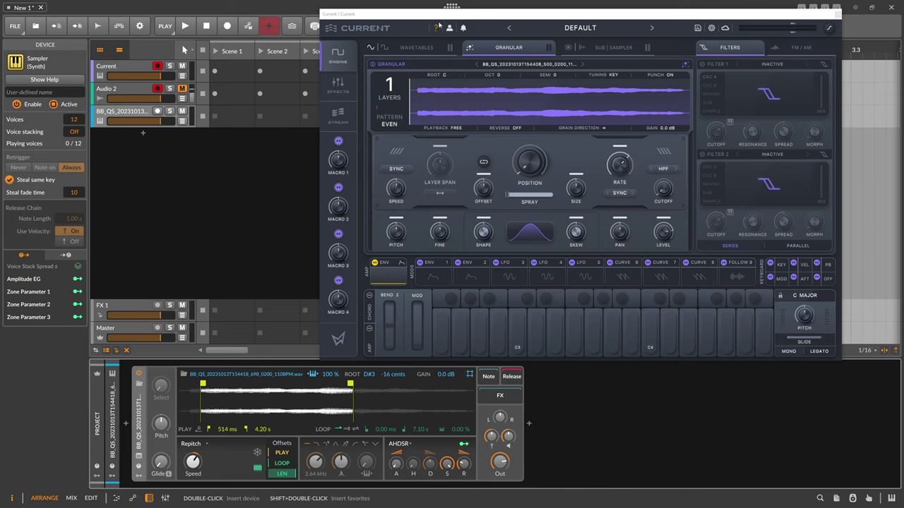
pyautogui.moveTo(444, 34); pyautogui.dragTo(410, 46)
pyautogui.moveTo(410, 87); pyautogui.dragTo(421, 60)
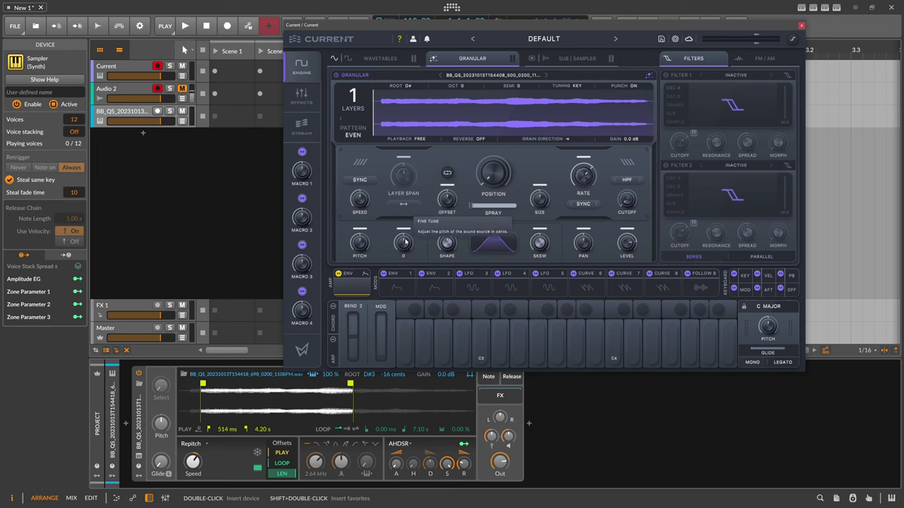
pyautogui.moveTo(405, 242); pyautogui.dragTo(407, 245)
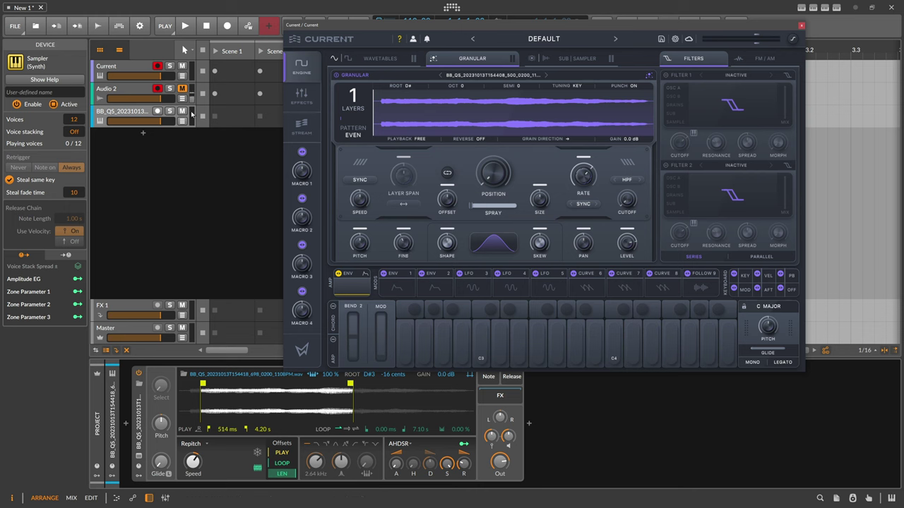
# Delete the temporary Sampler track and the Audio 2 track with Quick Sampler.
pyautogui.click(138, 113)
pyautogui.press('Delete')
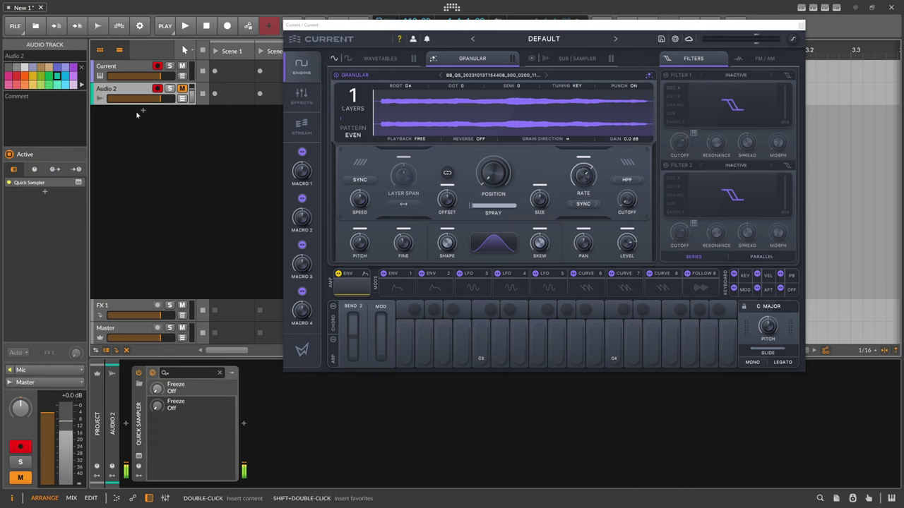
pyautogui.press('Delete')
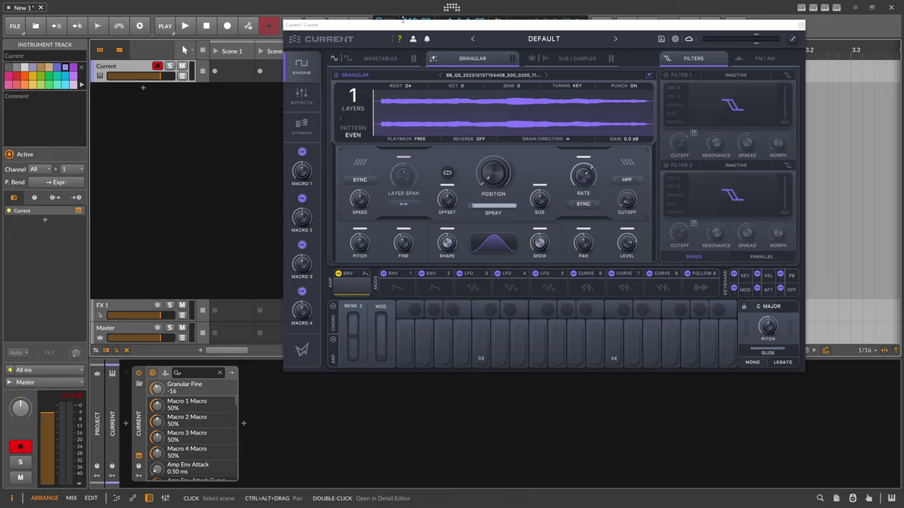
# Set the granular playback position to 36%.
pyautogui.moveTo(397, 28); pyautogui.dragTo(359, 46)
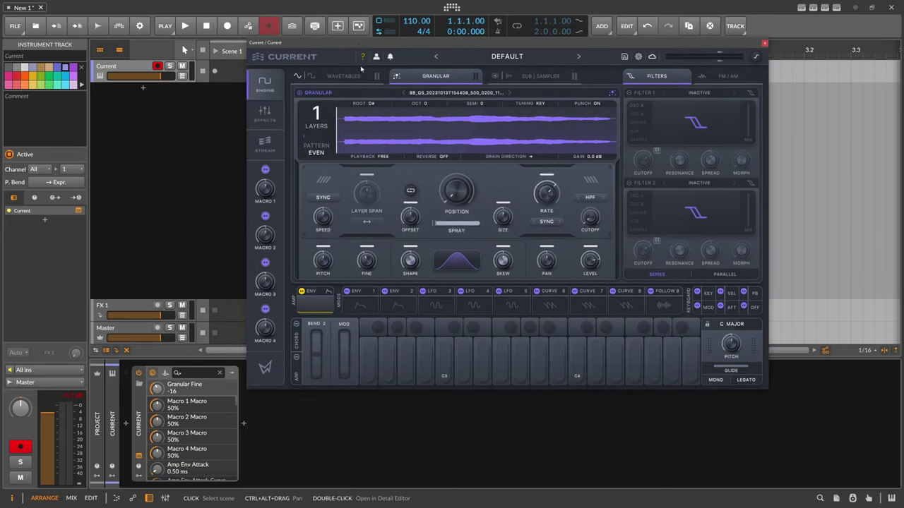
pyautogui.moveTo(456, 192); pyautogui.dragTo(456, 153)
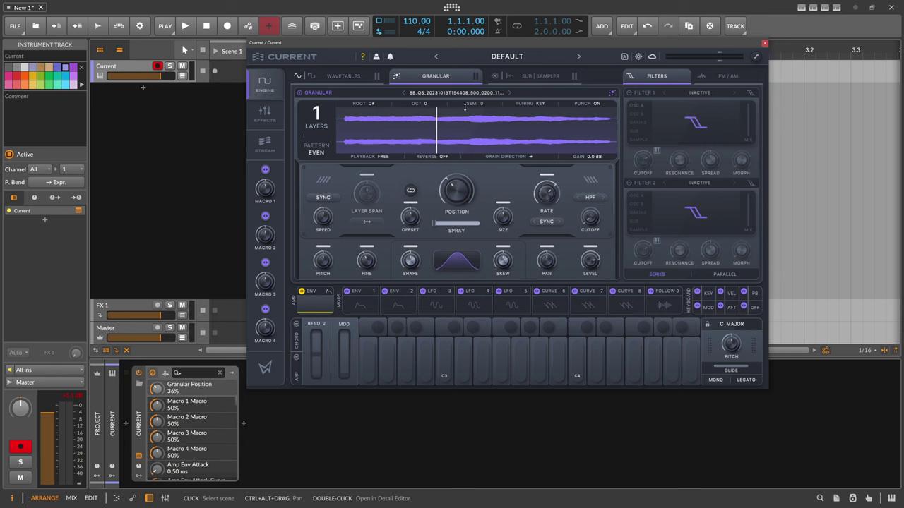
# Set the synth's output to 14.2 dB and turn on oscillator A with its level at -14.7 dB.
pyautogui.click(311, 76)
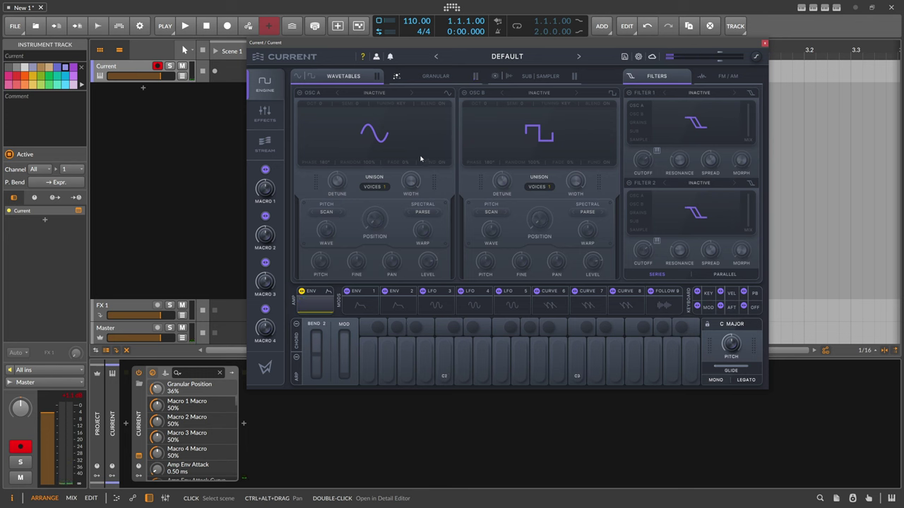
pyautogui.moveTo(720, 63); pyautogui.dragTo(730, 57)
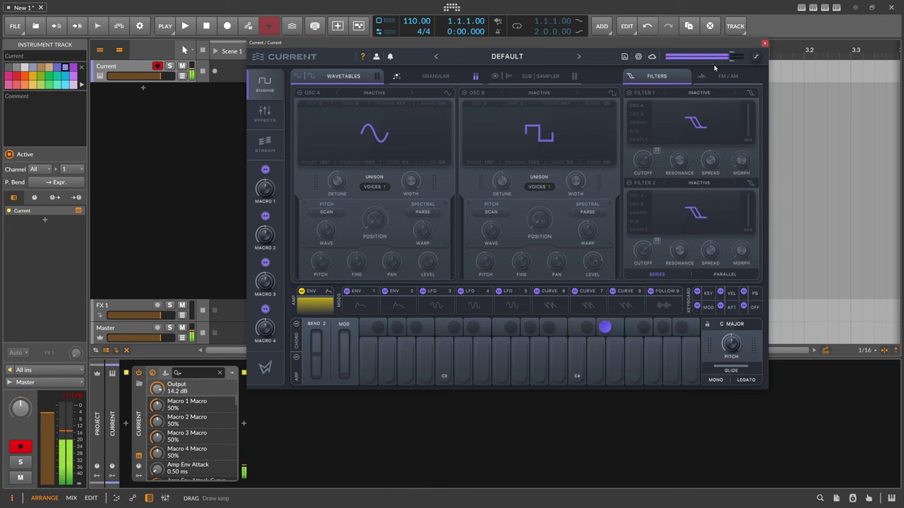
pyautogui.click(324, 92)
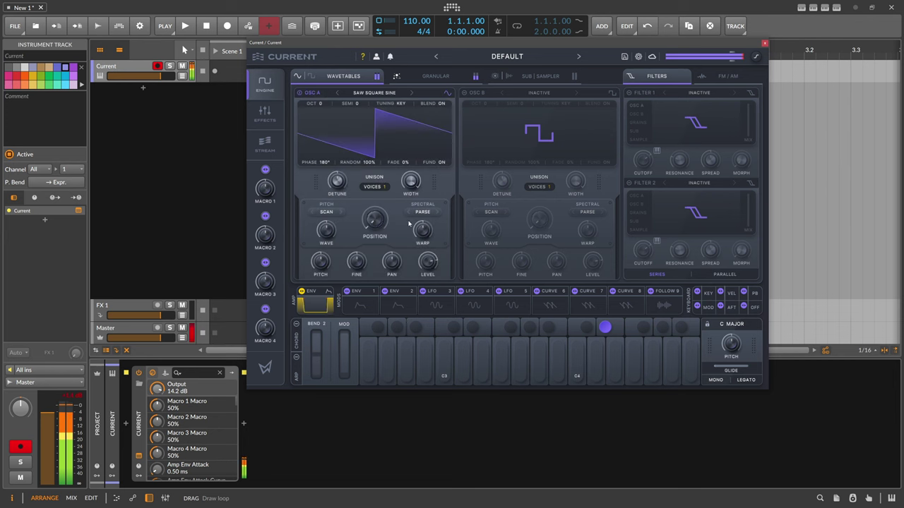
pyautogui.moveTo(429, 292); pyautogui.dragTo(430, 274)
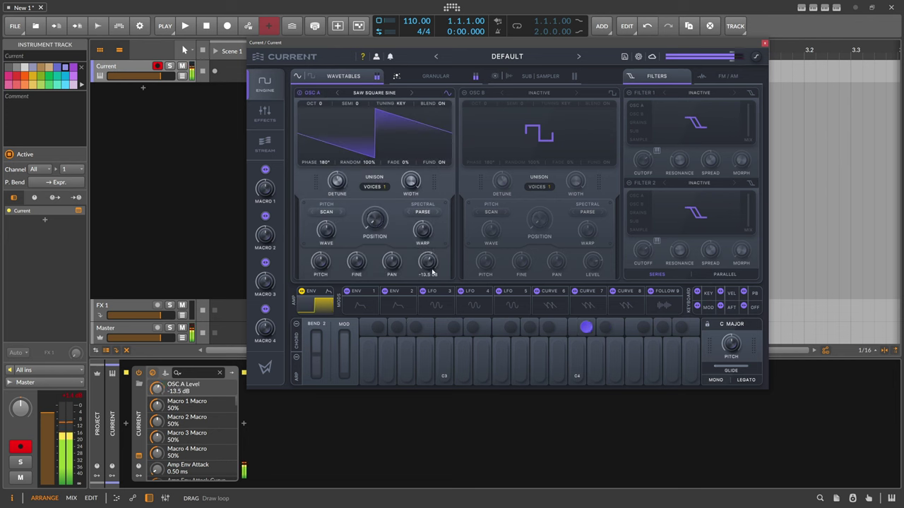
# Set the granular engine to 0% speed, 44% position, a high spray amount and 8 layers.
pyautogui.click(433, 76)
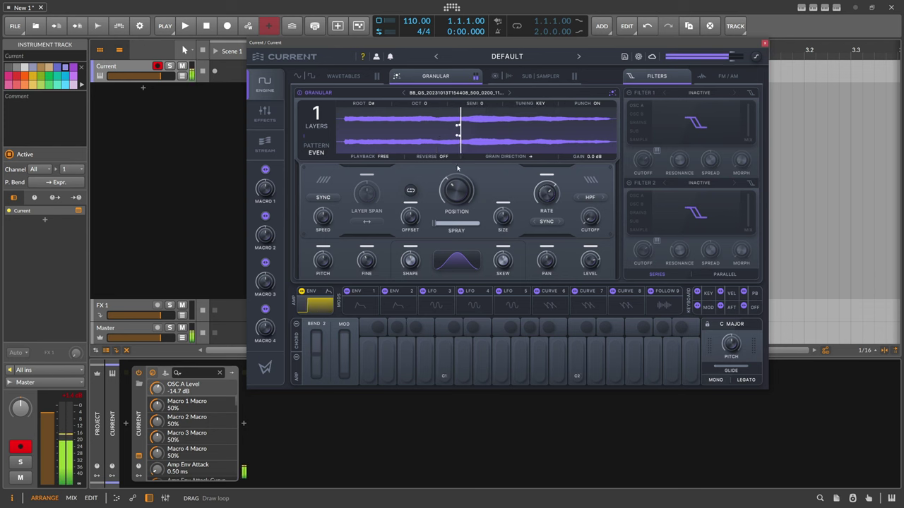
pyautogui.moveTo(327, 221)
pyautogui.moveTo(327, 221); pyautogui.dragTo(327, 254)
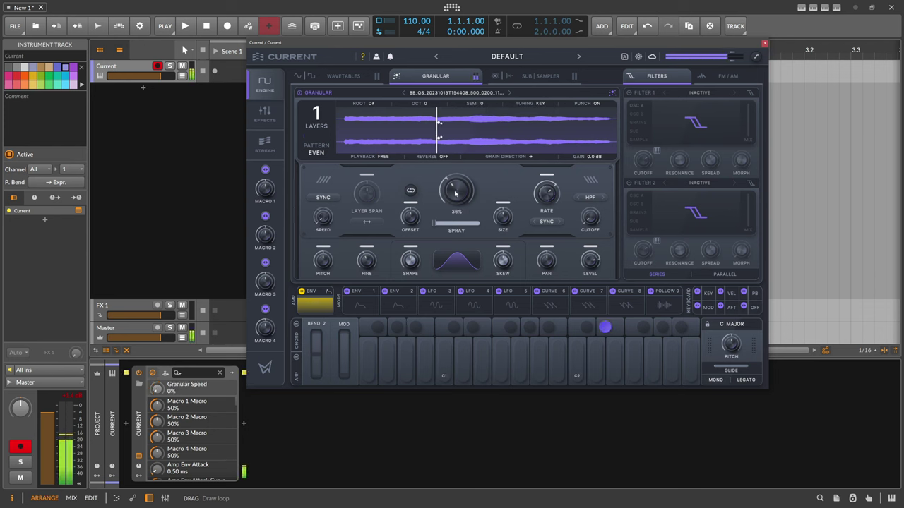
pyautogui.moveTo(456, 193); pyautogui.dragTo(463, 187)
pyautogui.moveTo(457, 223); pyautogui.dragTo(488, 226)
pyautogui.moveTo(325, 120); pyautogui.dragTo(325, 79)
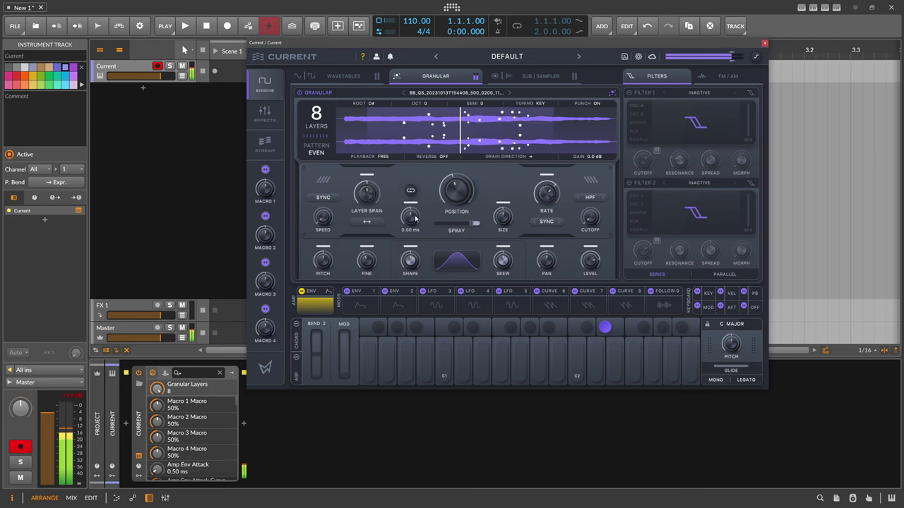
# Try a granular offset of -8.12 ms, reset it, and set the offset to 15.5 ms.
pyautogui.scroll(-3, 416, 227)
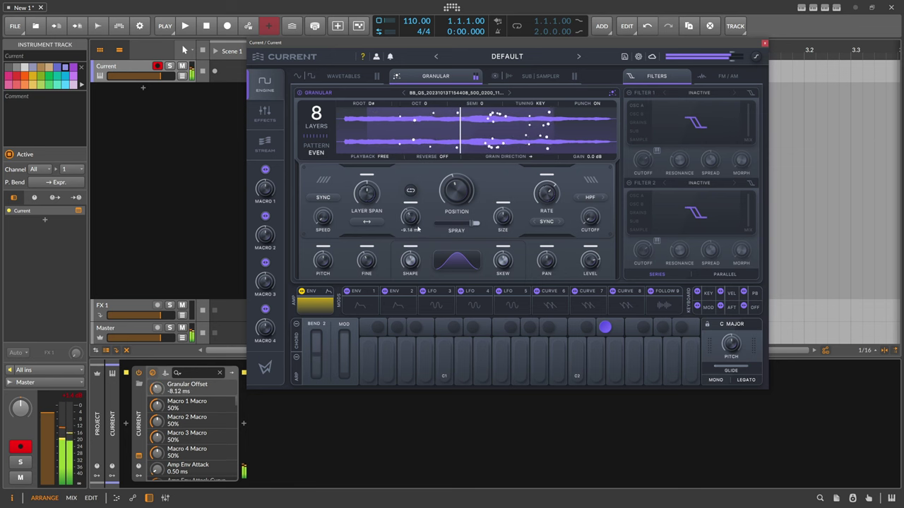
pyautogui.doubleClick(416, 219)
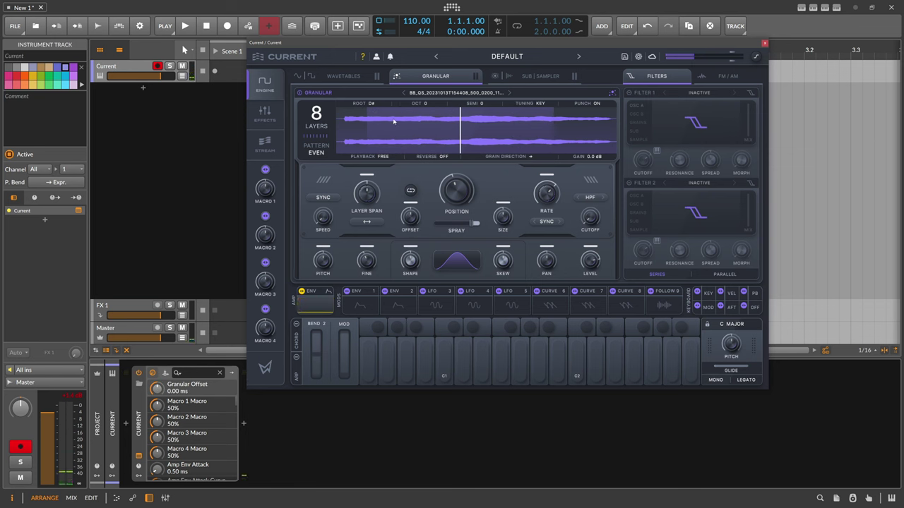
pyautogui.scroll(-5, 415, 224)
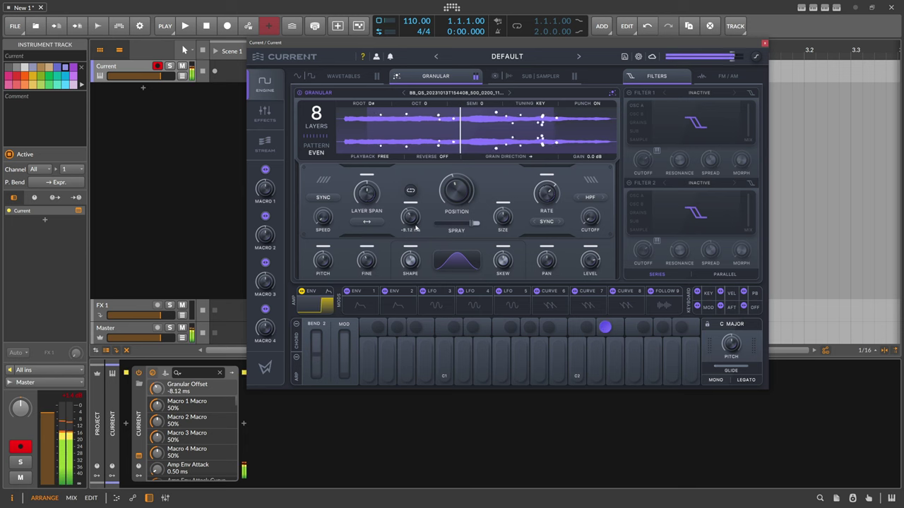
pyautogui.moveTo(425, 233); pyautogui.dragTo(423, 200)
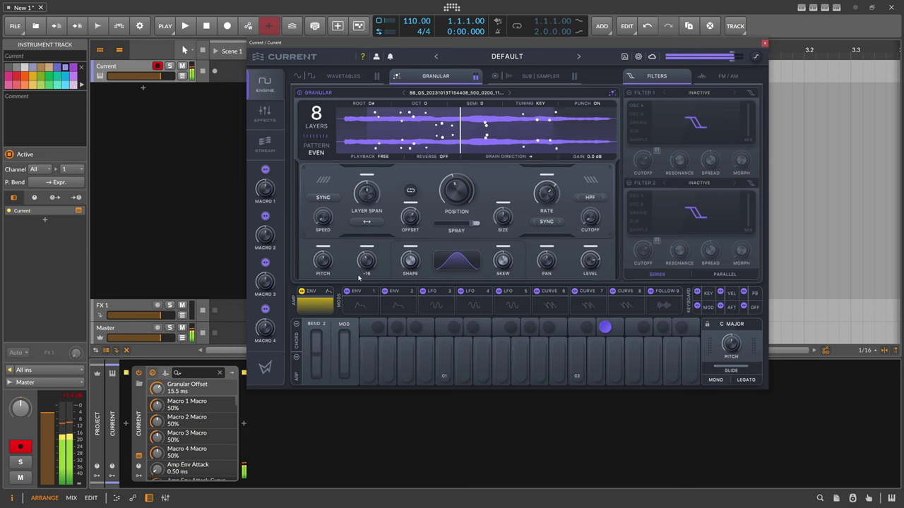
# Try a granular size of 347% with the position at 44%, and reduce the size to about 55%.
pyautogui.scroll(4, 476, 224)
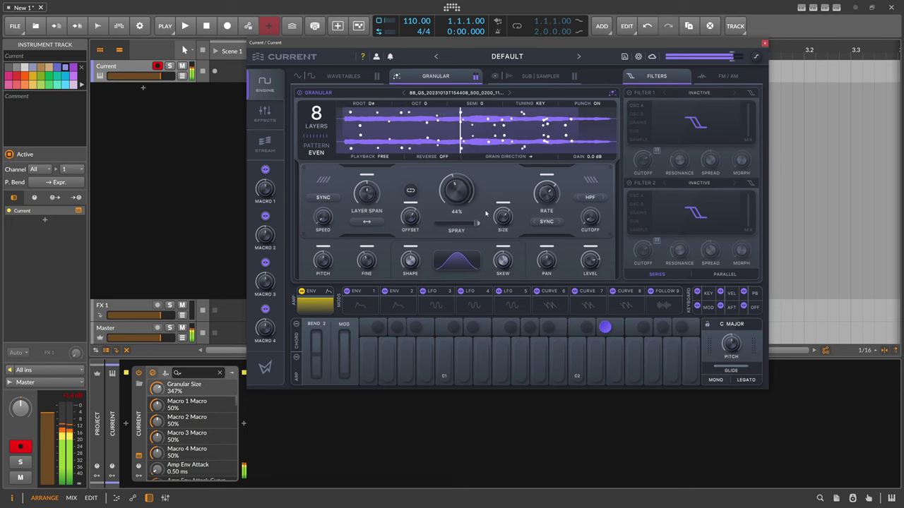
pyautogui.moveTo(459, 194); pyautogui.dragTo(460, 190)
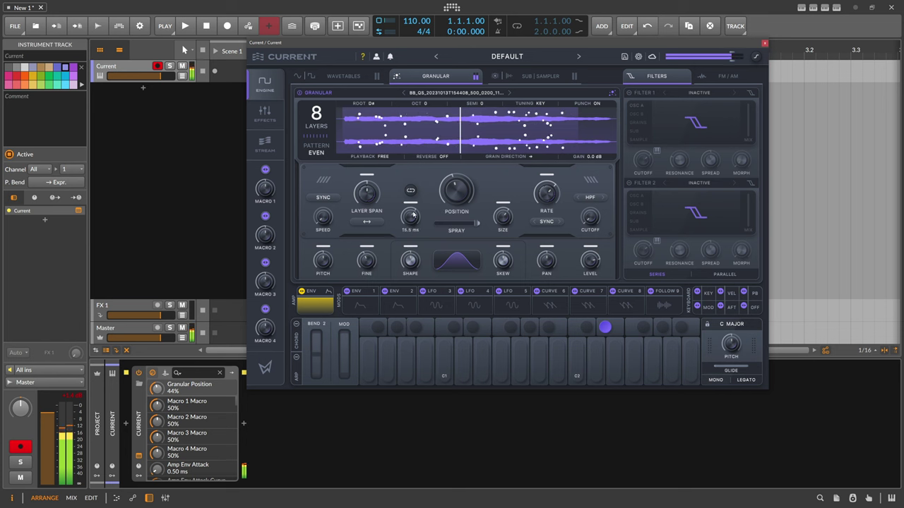
pyautogui.moveTo(467, 229)
pyautogui.mouseDown()
pyautogui.moveTo(461, 225)
pyautogui.moveTo(504, 242)
pyautogui.mouseUp()
pyautogui.scroll(-5, 503, 218)
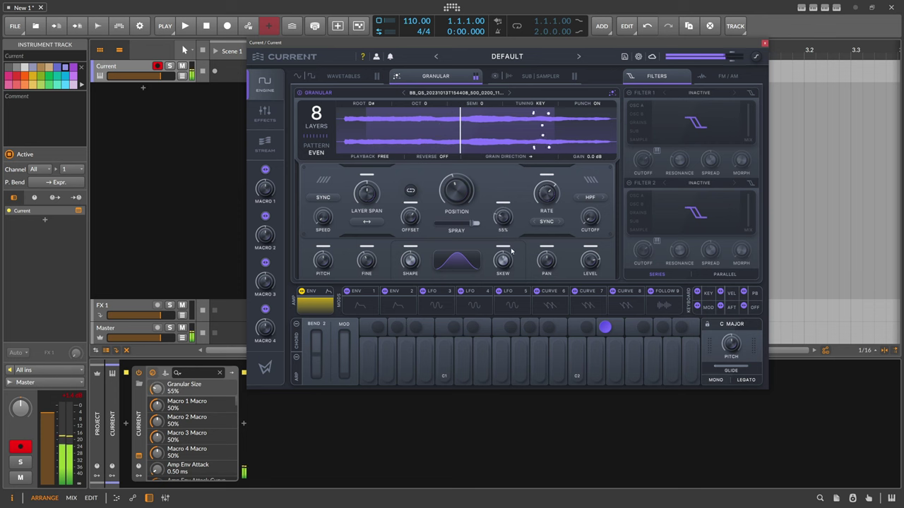
pyautogui.moveTo(511, 251); pyautogui.dragTo(514, 243)
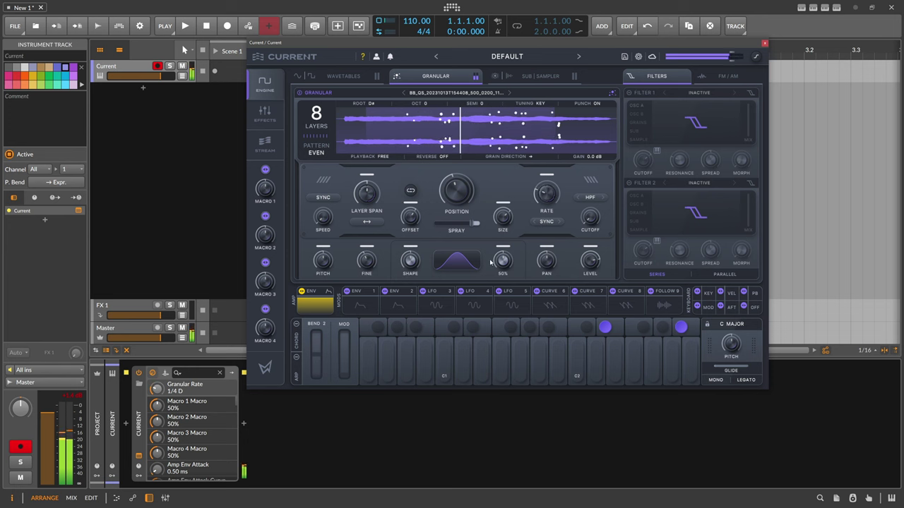
# Set the grain rate to free mode, set the granular high-pass cutoff to 644 Hz, and raise the sample gain slightly.
pyautogui.click(549, 222)
pyautogui.click(537, 232)
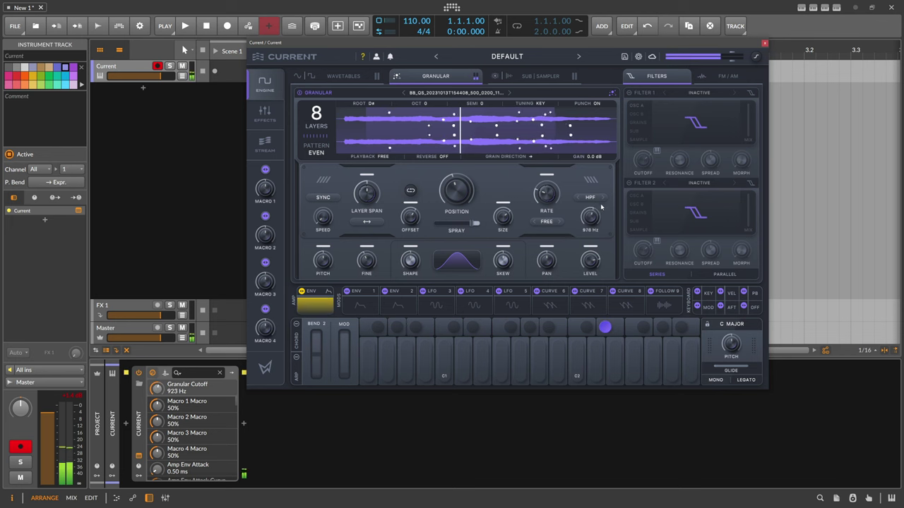
pyautogui.moveTo(593, 217); pyautogui.dragTo(600, 213)
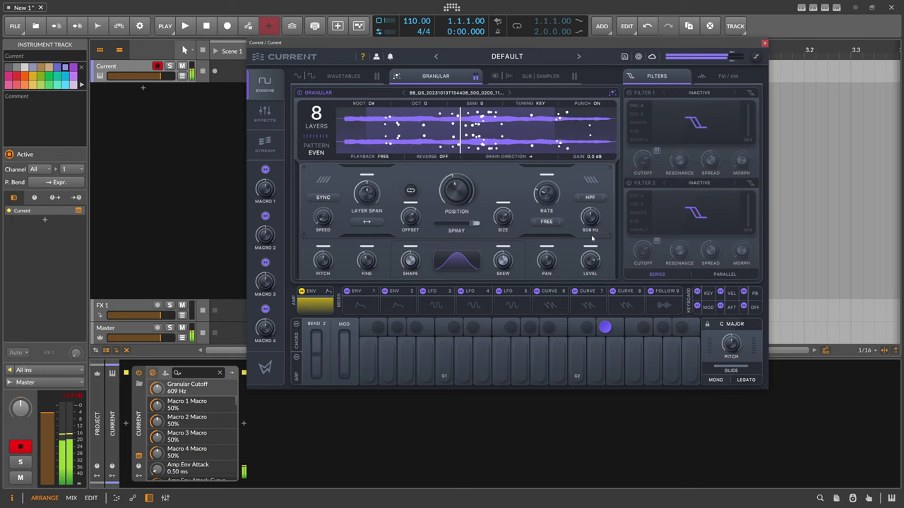
pyautogui.click(590, 258)
pyautogui.moveTo(594, 158); pyautogui.dragTo(595, 153)
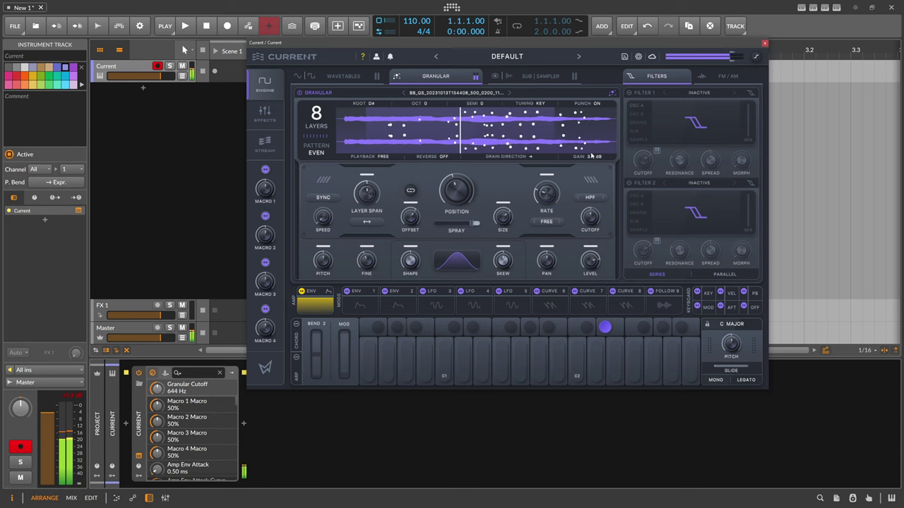
# Turn on oscillator A with a high unison voice count, 12% detune, 0% position and a level of -13.3 dB.
pyautogui.click(353, 76)
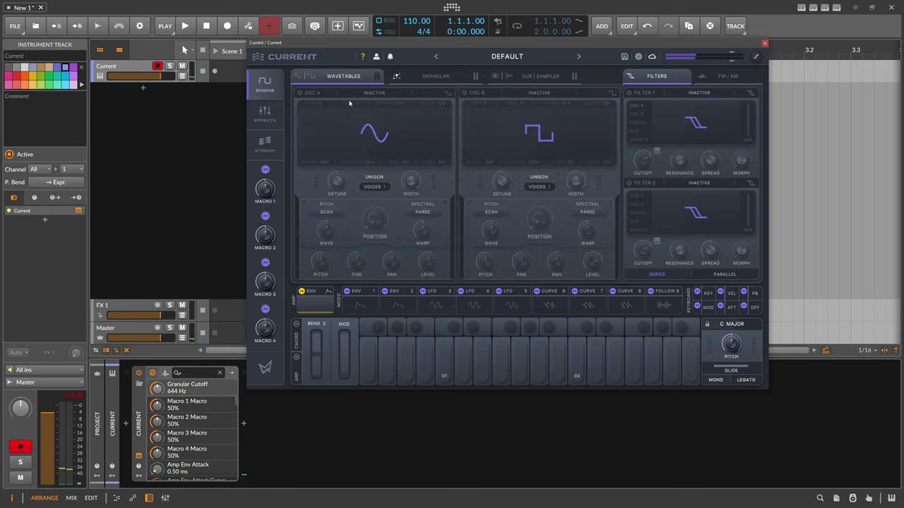
pyautogui.click(299, 79)
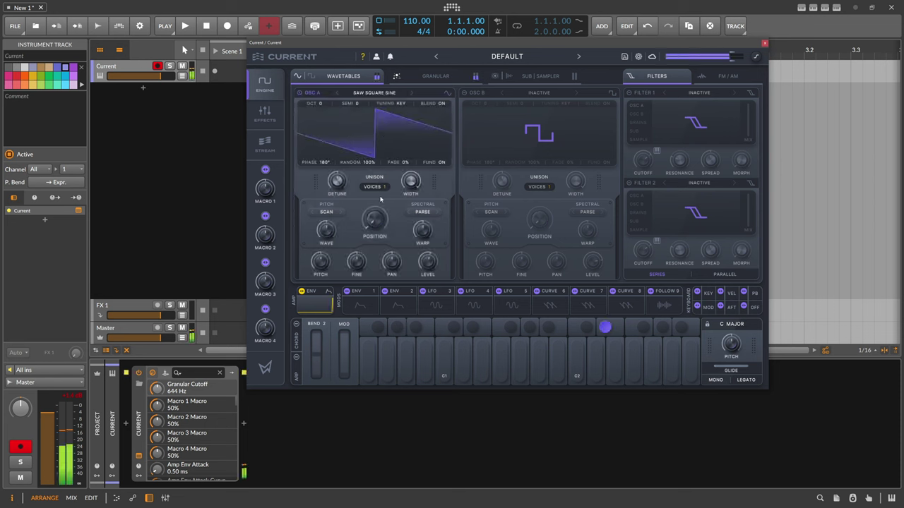
pyautogui.moveTo(373, 186); pyautogui.dragTo(372, 137)
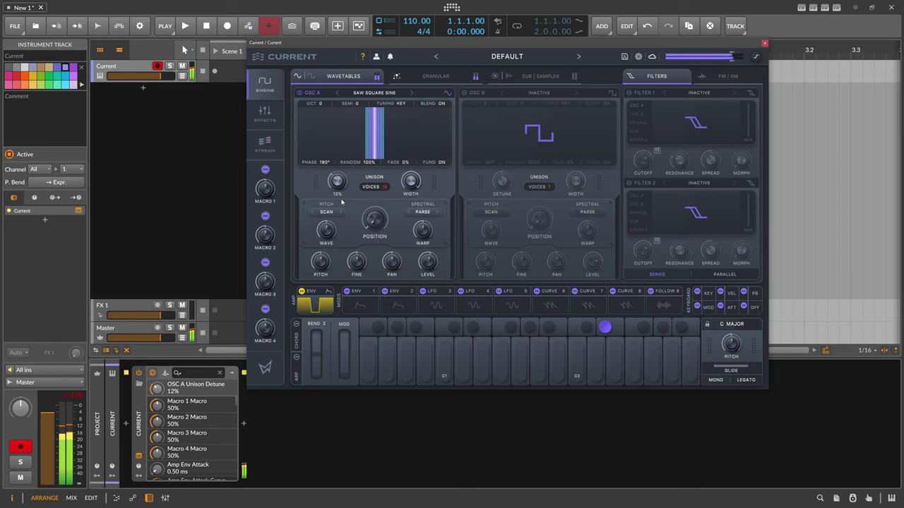
pyautogui.moveTo(411, 183); pyautogui.dragTo(421, 164)
pyautogui.moveTo(364, 220); pyautogui.dragTo(396, 221)
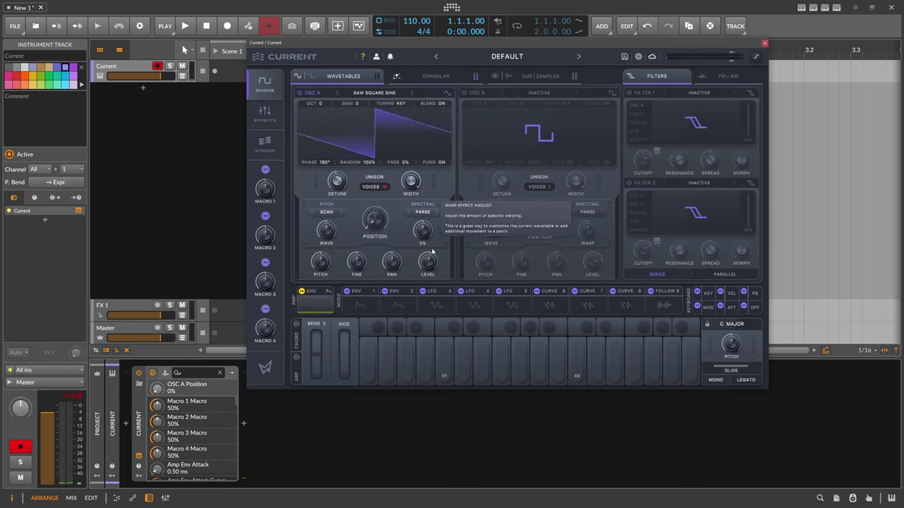
pyautogui.moveTo(430, 259); pyautogui.dragTo(429, 254)
# Turn on filter 1 for oscillator A with the Morph 12 type and set its cutoff to 499 Hz.
pyautogui.click(629, 93)
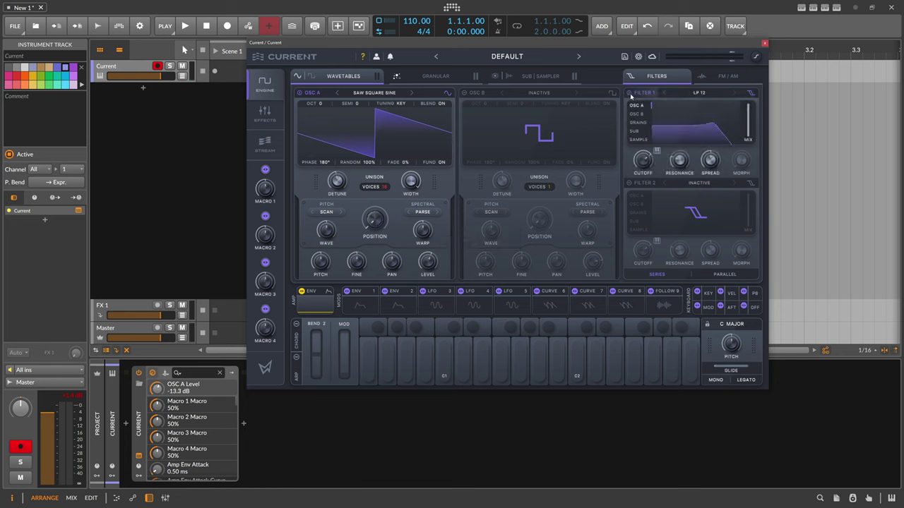
pyautogui.click(700, 93)
pyautogui.moveTo(698, 115)
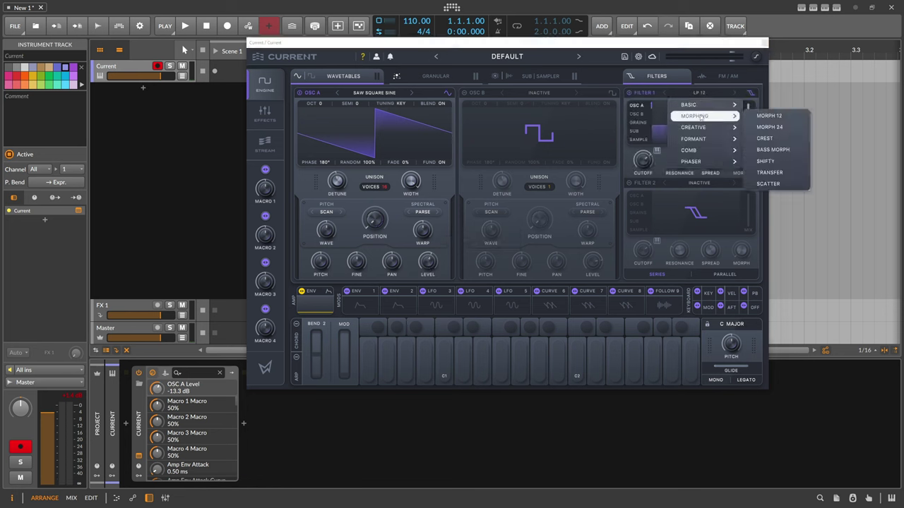
pyautogui.click(771, 118)
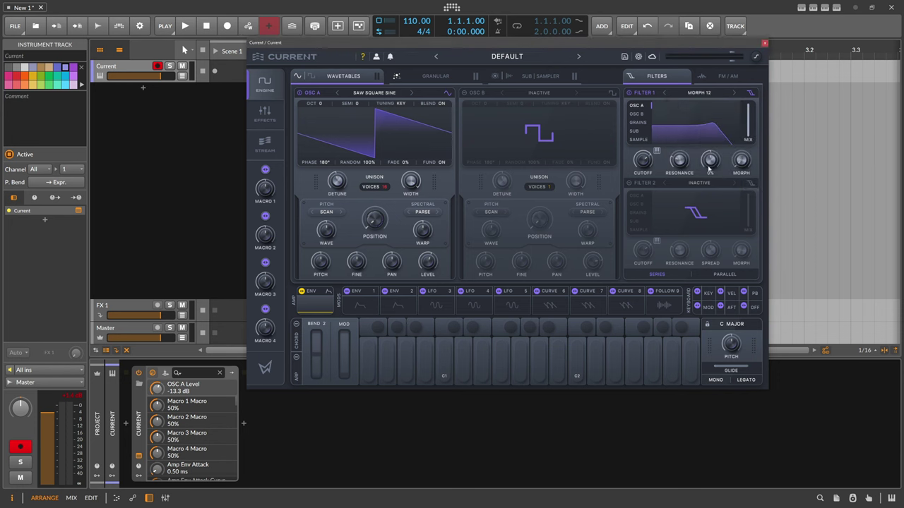
pyautogui.moveTo(735, 166)
pyautogui.mouseDown()
pyautogui.moveTo(750, 95)
pyautogui.moveTo(731, 179)
pyautogui.moveTo(772, 63)
pyautogui.moveTo(739, 183)
pyautogui.mouseUp()
pyautogui.moveTo(644, 162); pyautogui.dragTo(649, 194)
pyautogui.moveTo(644, 162); pyautogui.dragTo(657, 178)
# Change modulator 1 to an LFO with a 3 Bar rate and 100% randomize, and assign it to filter 1's cutoff.
pyautogui.click(359, 294)
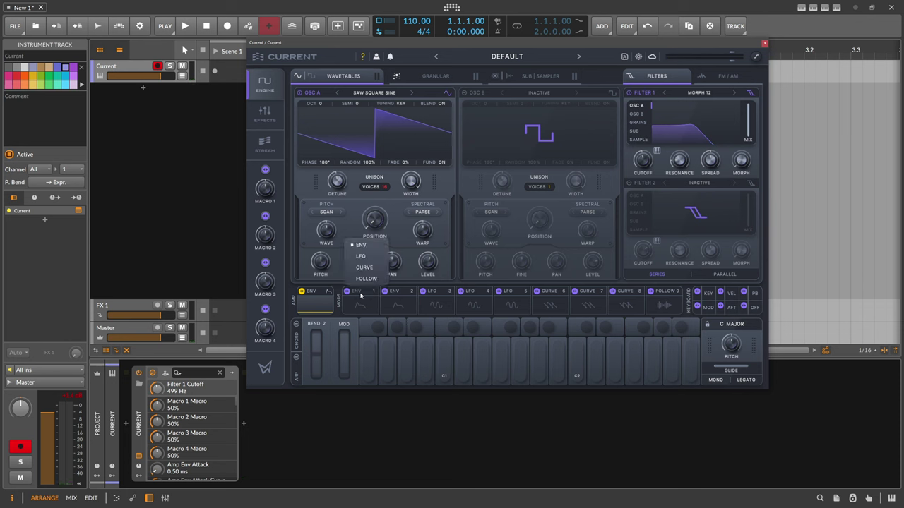
pyautogui.click(362, 257)
pyautogui.click(360, 304)
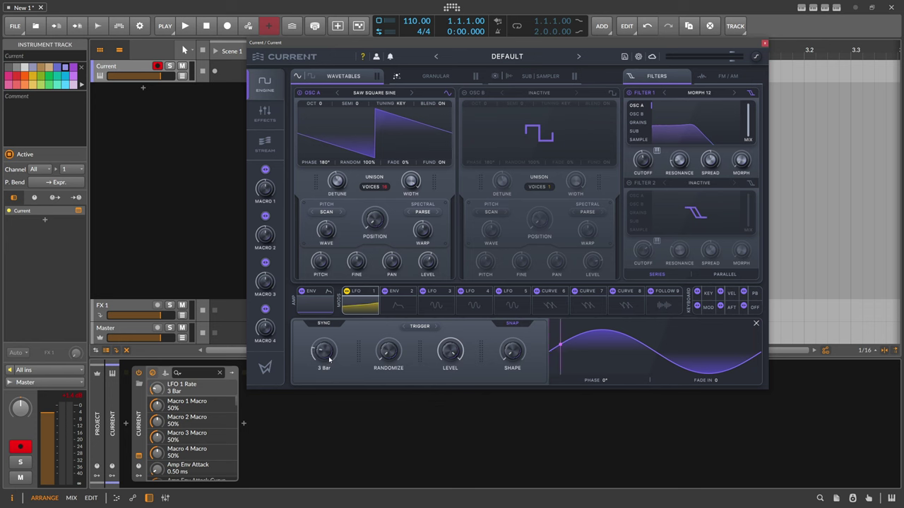
pyautogui.moveTo(388, 351); pyautogui.dragTo(389, 318)
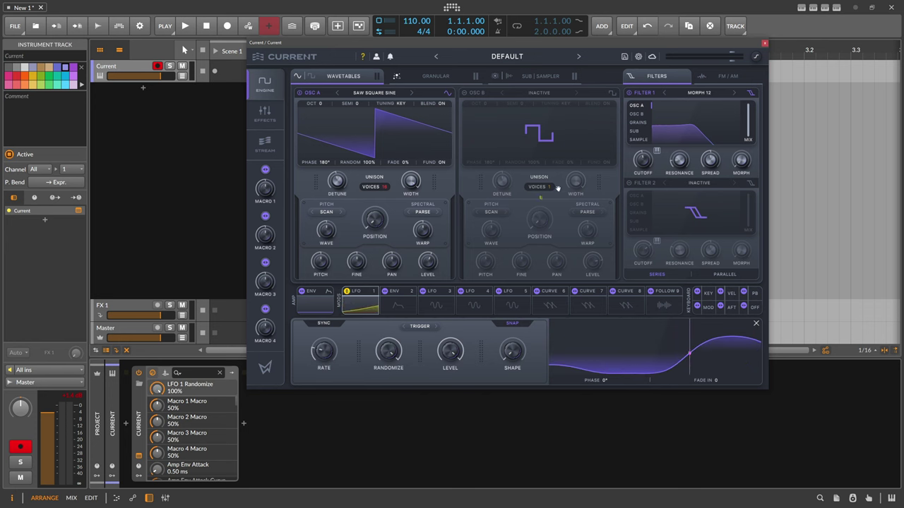
pyautogui.moveTo(628, 149); pyautogui.dragTo(640, 125)
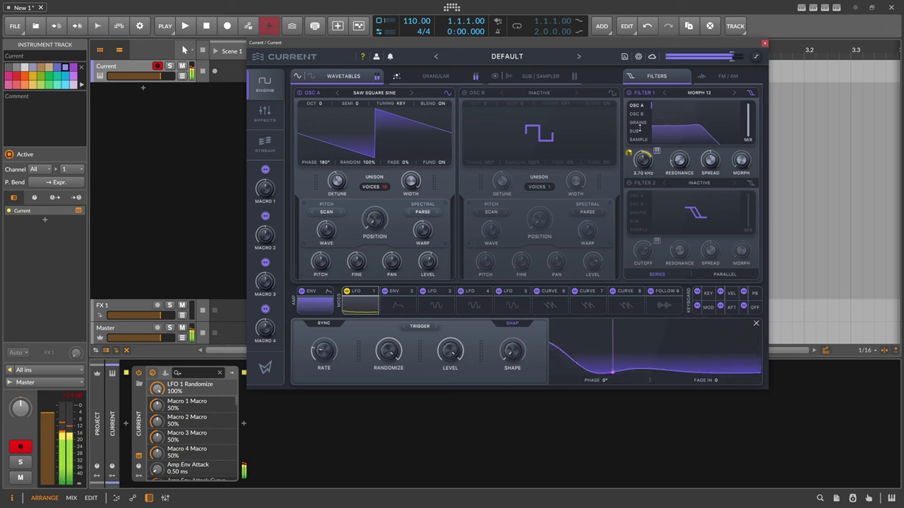
# Change modulator 2 to an LFO slower than 1 Bar with raised randomize, and assign it to filter 1's morph.
pyautogui.click(399, 296)
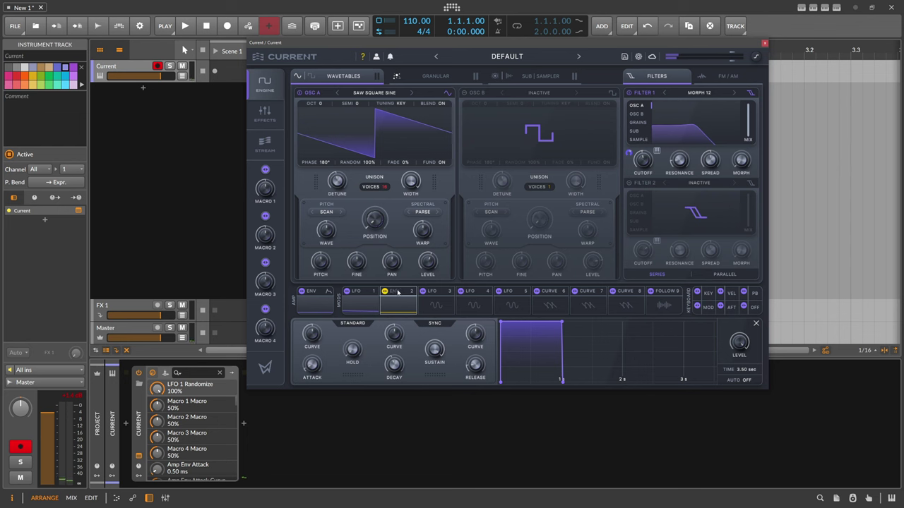
pyautogui.click(393, 292)
pyautogui.click(395, 258)
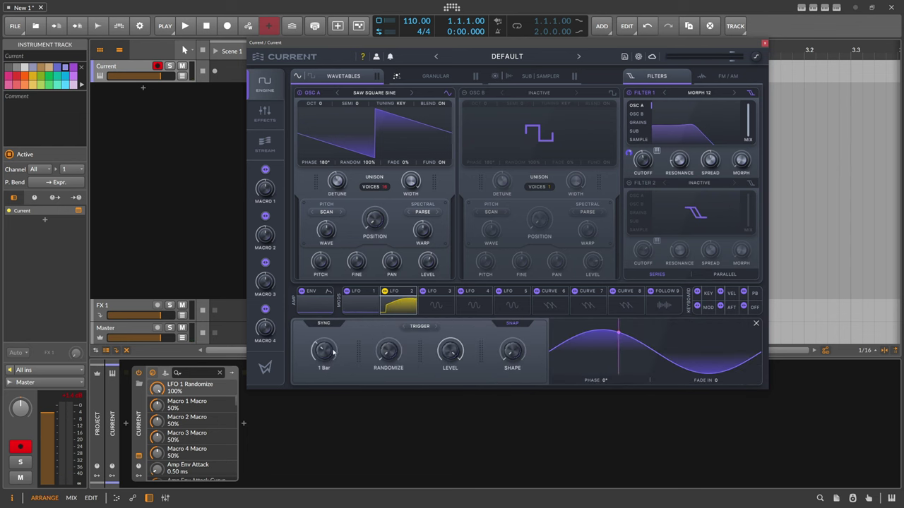
pyautogui.moveTo(324, 351); pyautogui.dragTo(327, 367)
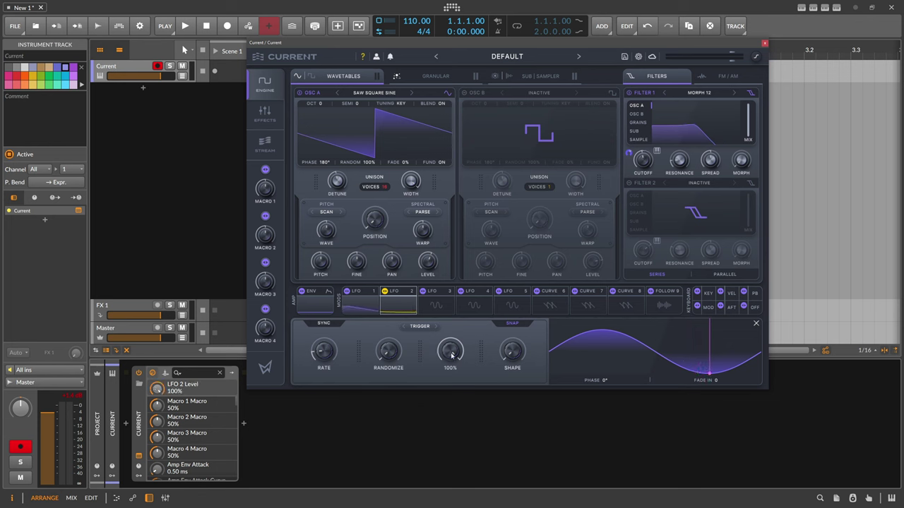
pyautogui.moveTo(389, 351); pyautogui.dragTo(388, 299)
pyautogui.moveTo(738, 160)
pyautogui.mouseDown()
pyautogui.moveTo(735, 120)
pyautogui.moveTo(727, 154)
pyautogui.mouseUp()
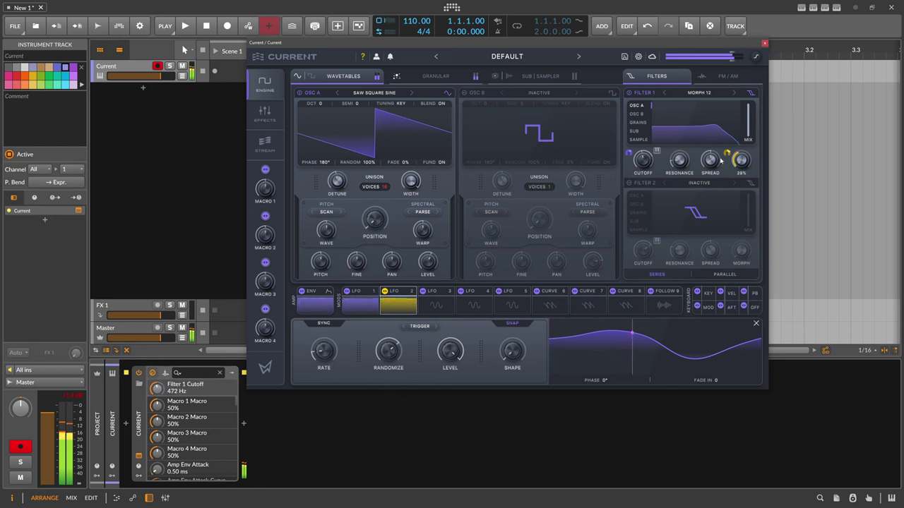
# Try filter 1 spread amounts such as 10%, -41% and -23%, and set the spread to -6%.
pyautogui.moveTo(711, 161); pyautogui.dragTo(710, 162)
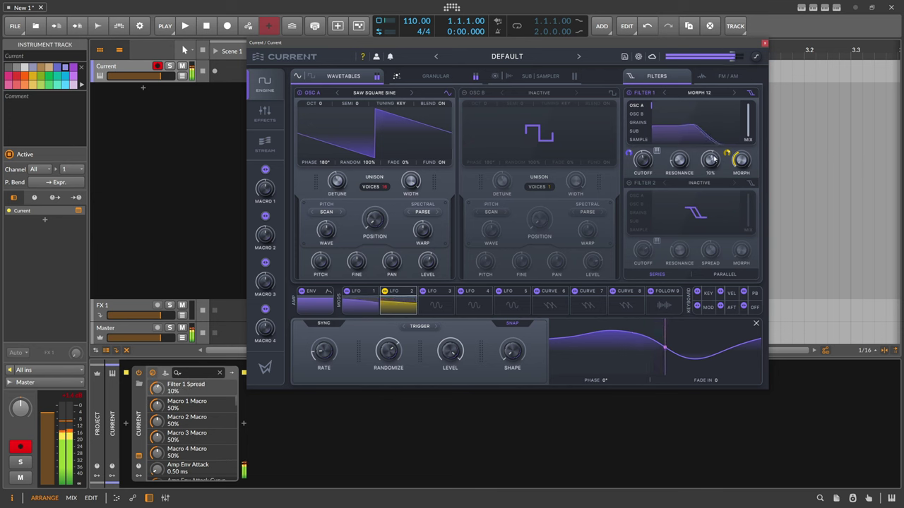
pyautogui.scroll(10, 712, 160)
pyautogui.scroll(-20, 725, 152)
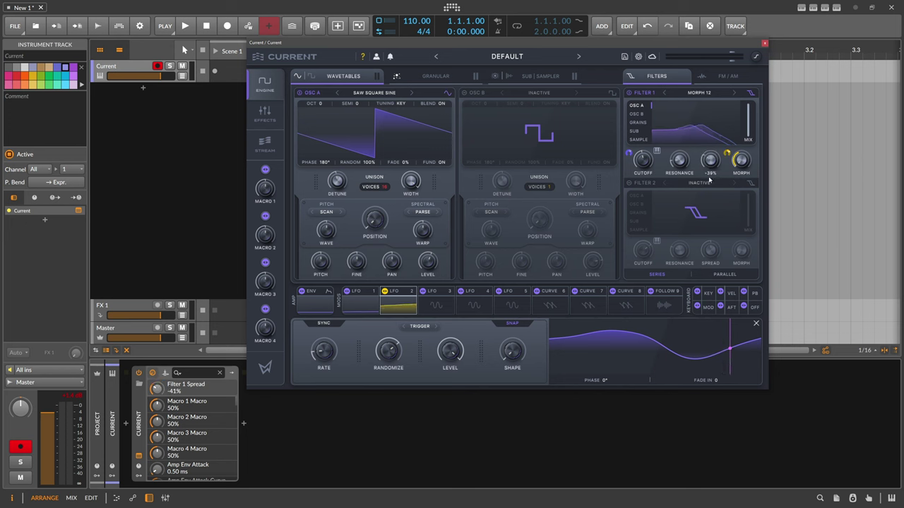
pyautogui.scroll(-20, 714, 171)
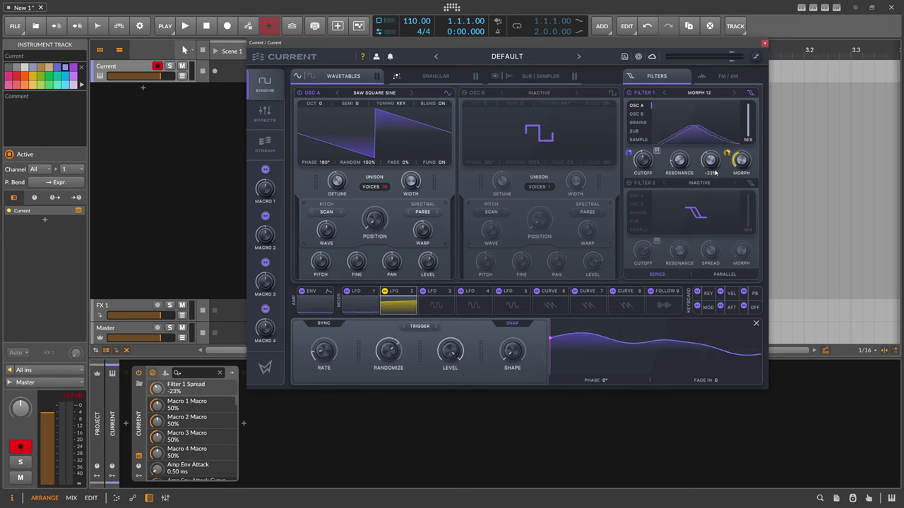
pyautogui.scroll(19, 714, 154)
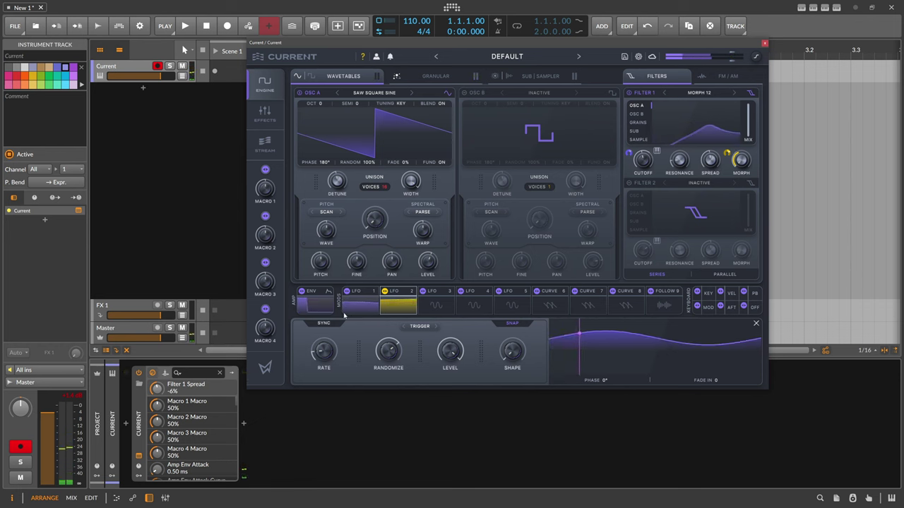
# Shape the amp envelope with automatic time scaling on, a 4.00 sec attack, a long release, and outward-bowed attack and release curves.
pyautogui.click(321, 308)
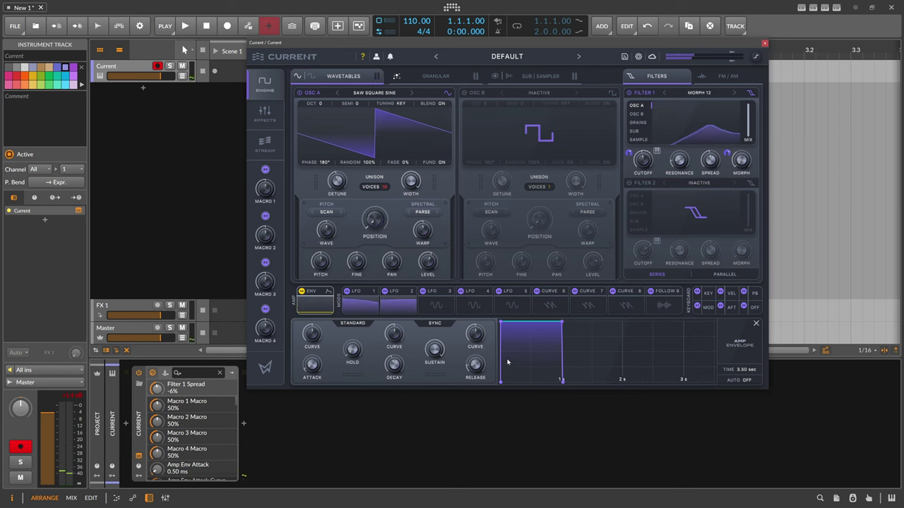
pyautogui.click(746, 379)
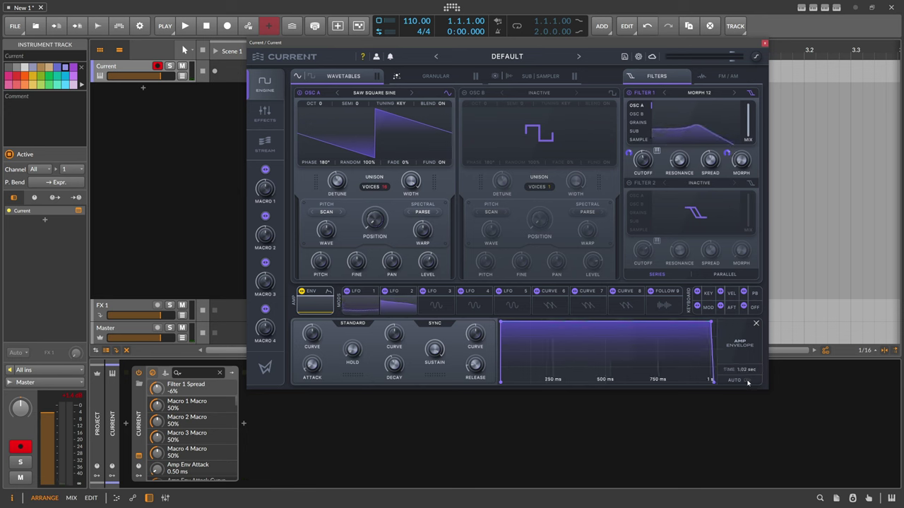
pyautogui.moveTo(502, 323); pyautogui.dragTo(674, 327)
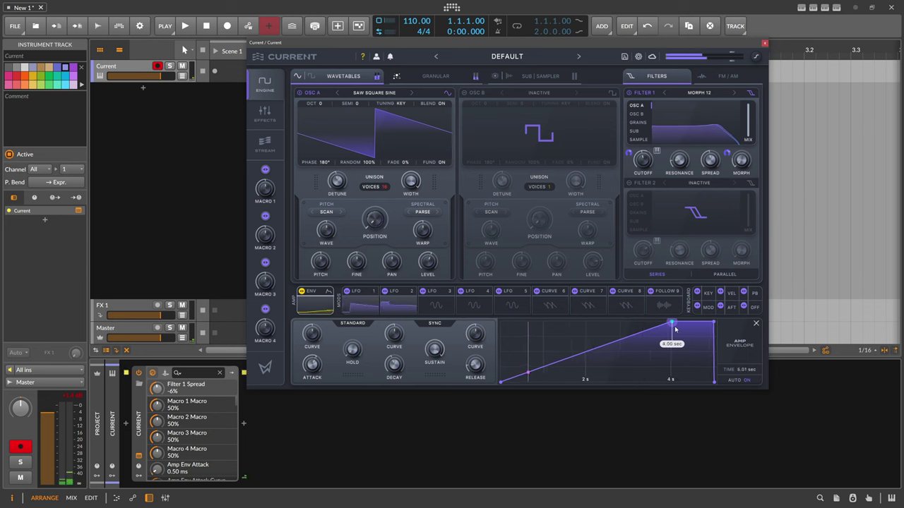
pyautogui.moveTo(713, 382); pyautogui.dragTo(719, 385)
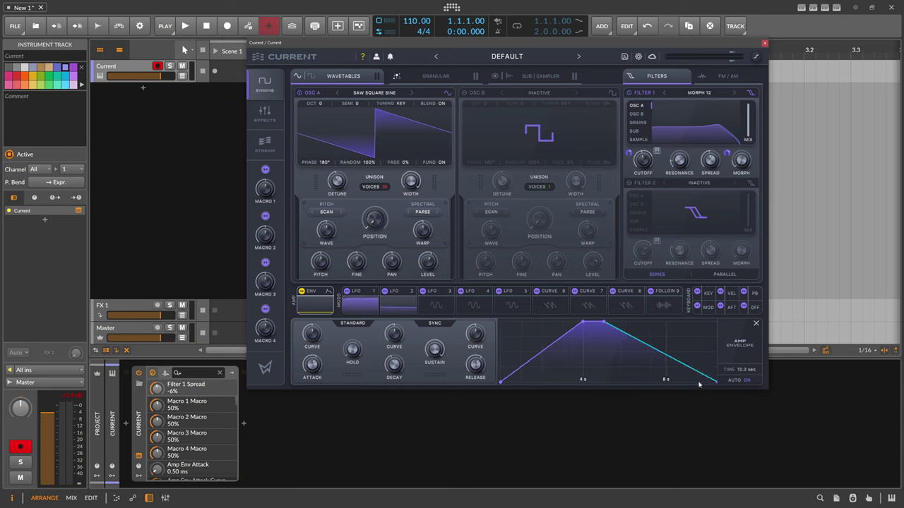
pyautogui.moveTo(545, 352); pyautogui.dragTo(545, 345)
pyautogui.moveTo(646, 346); pyautogui.dragTo(646, 338)
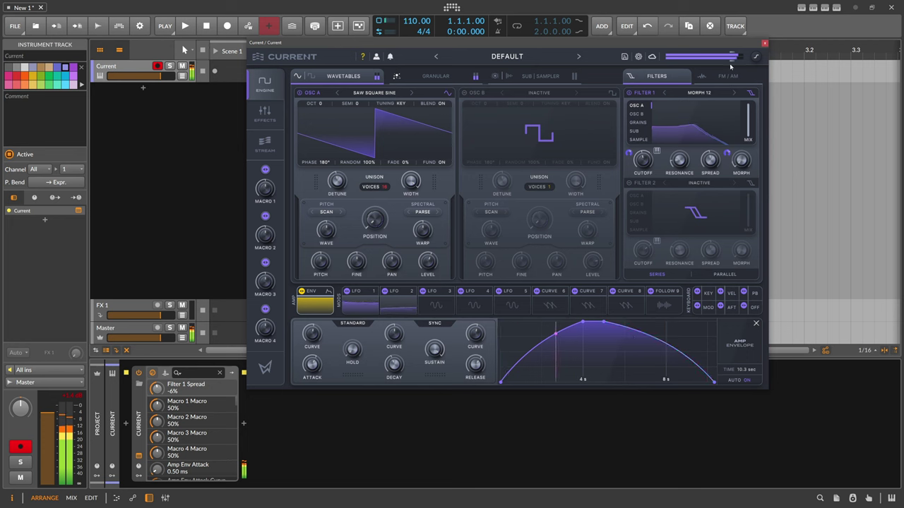
# Reduce the synth's output to 9.1 dB and turn on the S-curve output option.
pyautogui.moveTo(732, 59); pyautogui.dragTo(730, 58)
pyautogui.click(754, 57)
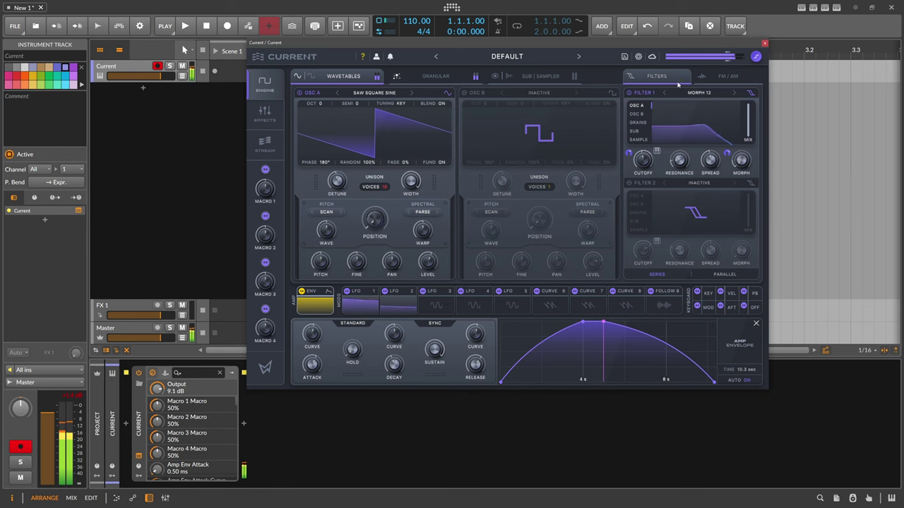
# Turn on oscillator B, tune it up +7 semitones, and raise its unison voices to match oscillator A.
pyautogui.click(469, 95)
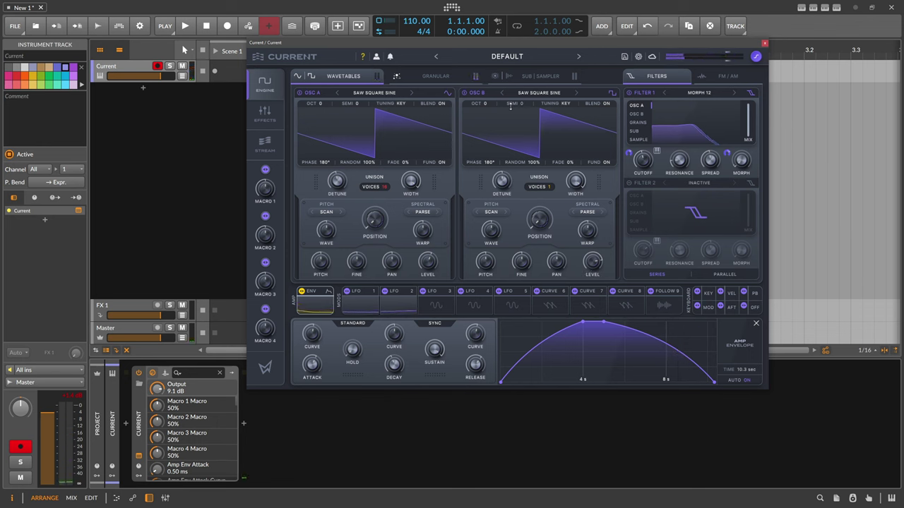
pyautogui.moveTo(523, 105); pyautogui.dragTo(524, 101)
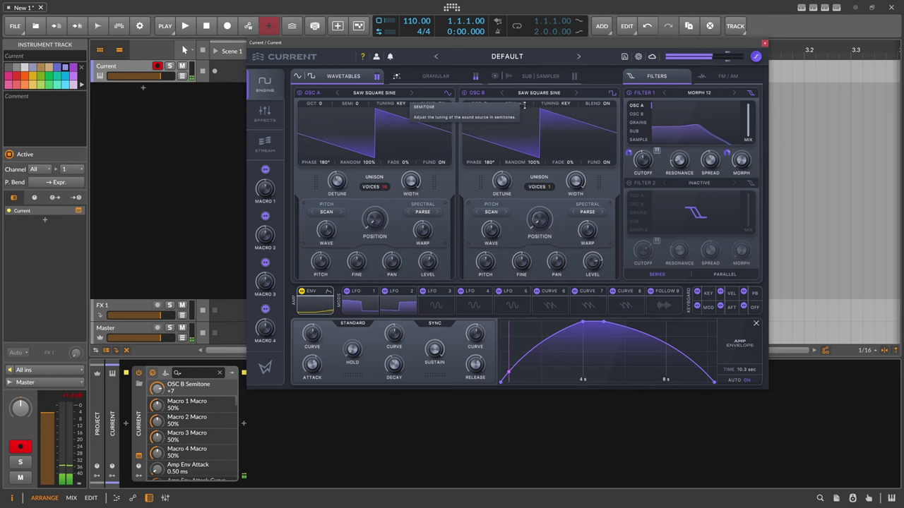
pyautogui.moveTo(550, 185); pyautogui.dragTo(550, 144)
pyautogui.moveTo(541, 220); pyautogui.dragTo(543, 220)
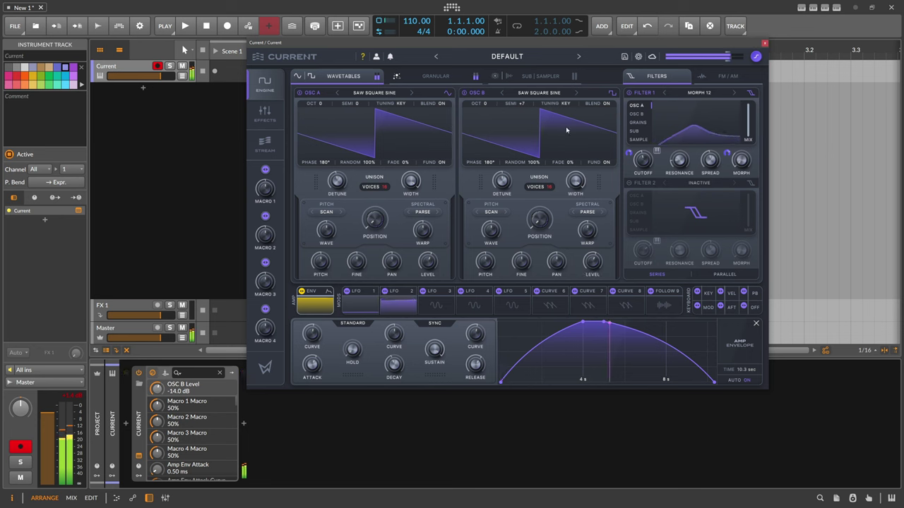
# Route oscillator B through filter 1 and lower its level to -19.8 dB.
pyautogui.click(642, 114)
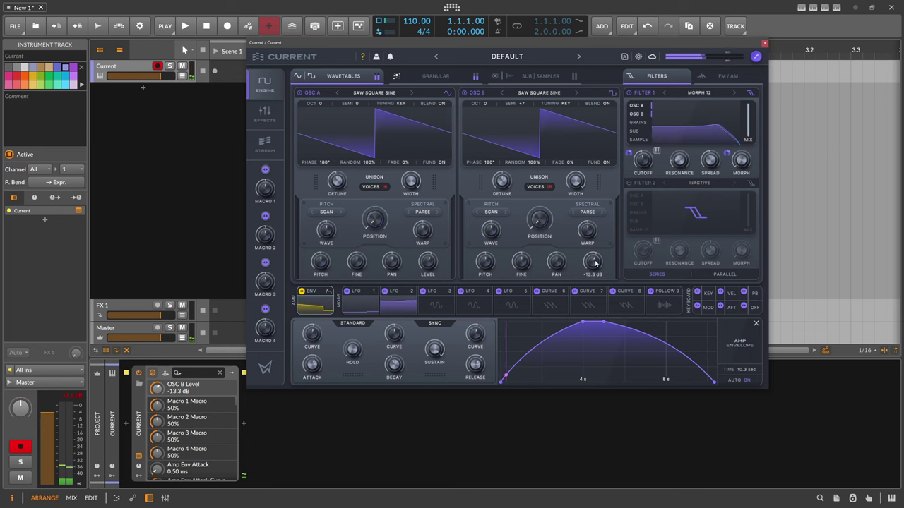
pyautogui.moveTo(595, 263)
pyautogui.mouseDown()
pyautogui.moveTo(605, 250)
pyautogui.moveTo(604, 272)
pyautogui.mouseUp()
# Set up LFO 3 with raised randomize and a 3 Bar rate, and assign it to oscillator B's level.
pyautogui.click(435, 305)
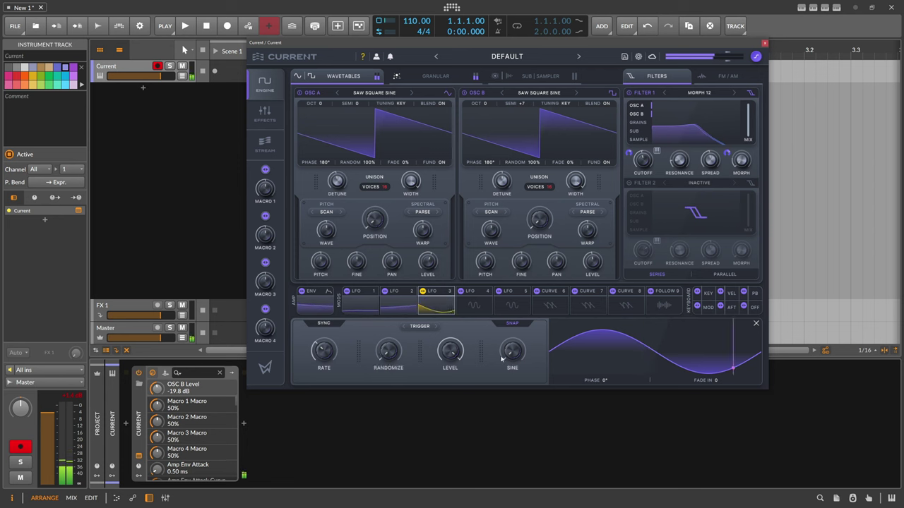
pyautogui.moveTo(409, 350); pyautogui.dragTo(381, 321)
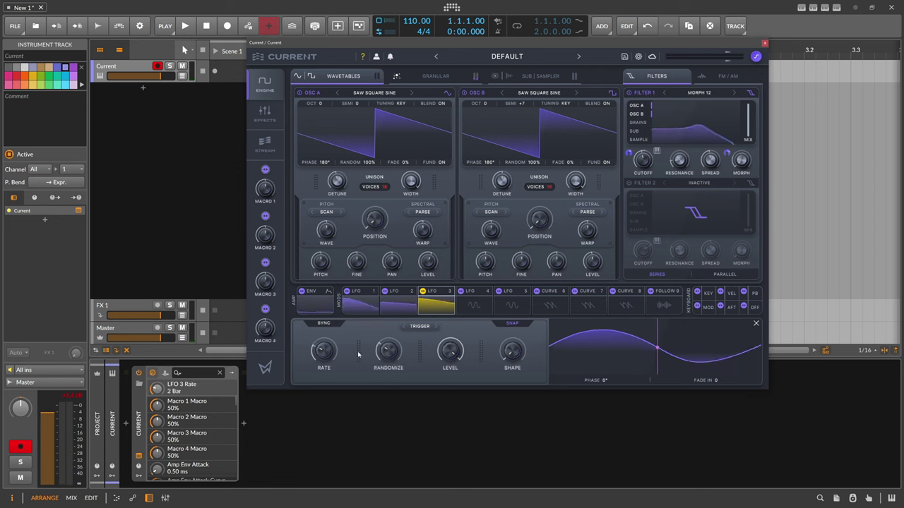
pyautogui.moveTo(327, 357); pyautogui.dragTo(325, 361)
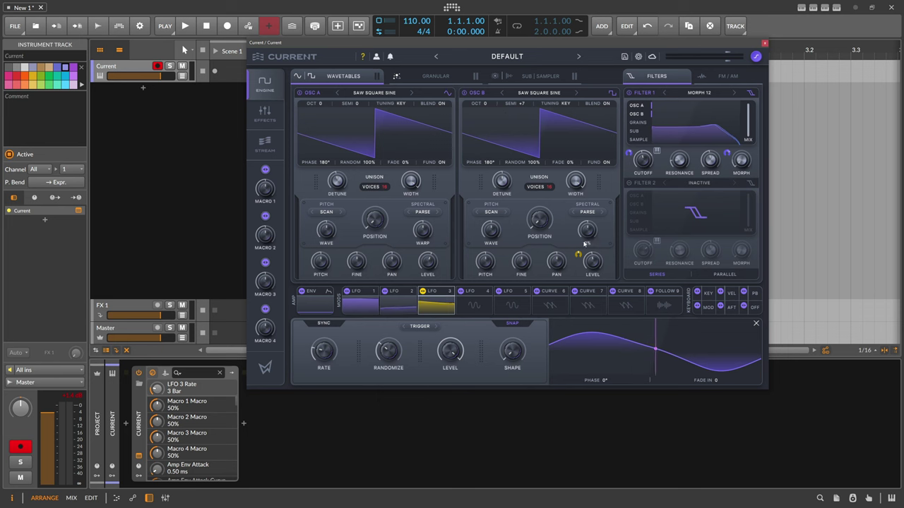
# Adjust oscillator B's level and slow LFO 3 to a 4 Bar rate.
pyautogui.moveTo(592, 270); pyautogui.dragTo(594, 277)
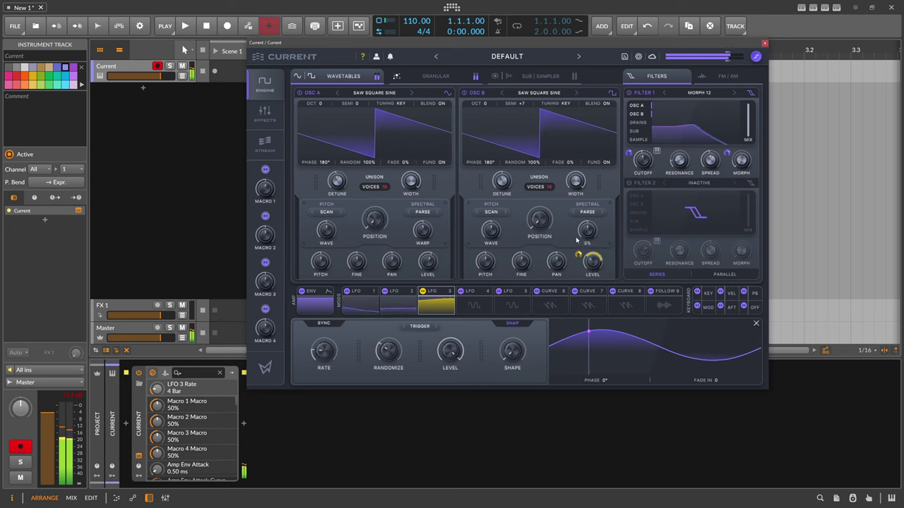
# Switch oscillator B's spectral mode to Phaser, try out its warp amount and reset it to 0%.
pyautogui.moveTo(585, 225)
pyautogui.mouseDown()
pyautogui.moveTo(601, 207)
pyautogui.moveTo(591, 229)
pyautogui.mouseUp()
pyautogui.click(601, 213)
pyautogui.click(591, 214)
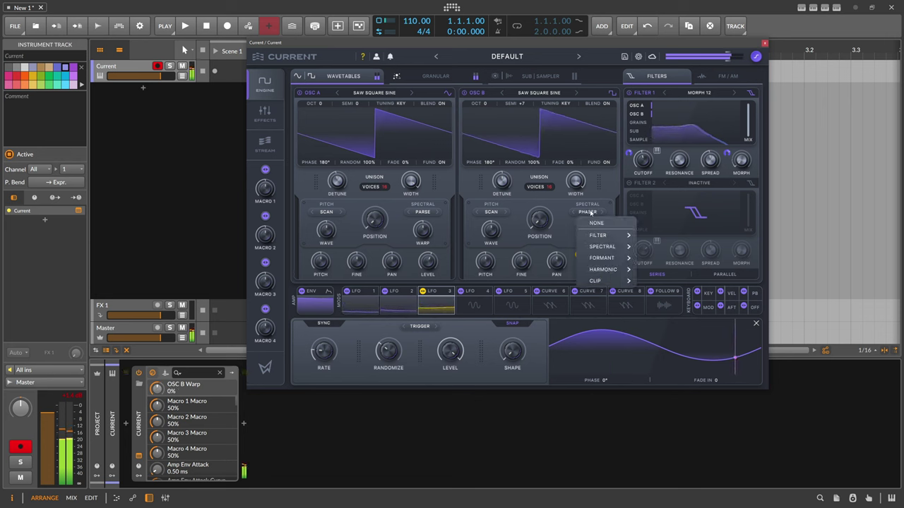
pyautogui.click(598, 210)
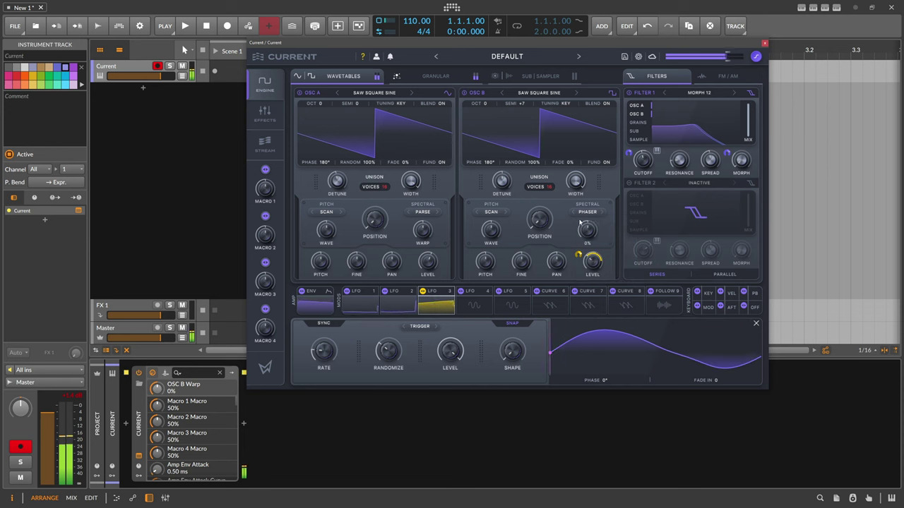
pyautogui.moveTo(586, 230)
pyautogui.mouseDown()
pyautogui.moveTo(599, 206)
pyautogui.moveTo(582, 265)
pyautogui.moveTo(593, 244)
pyautogui.mouseUp()
pyautogui.doubleClick(588, 232)
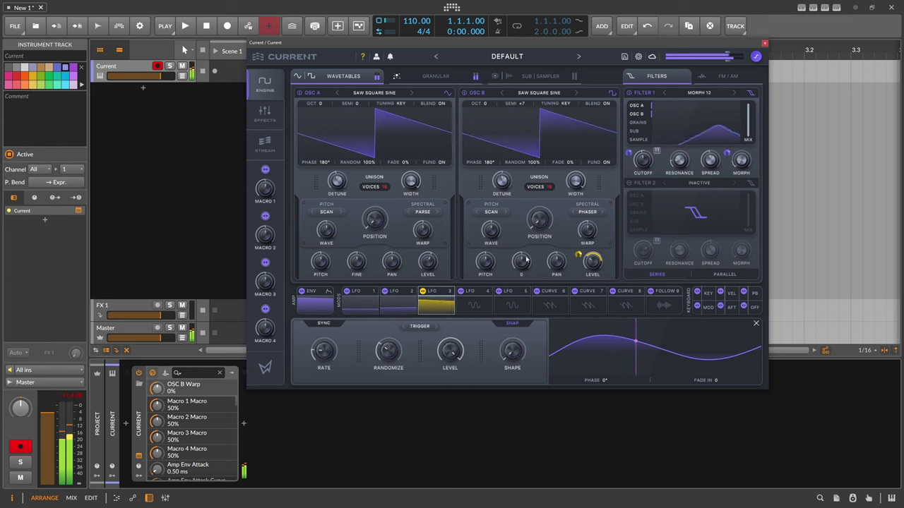
# Set up LFO 4 with raised randomize and a 4 Bar rate, and assign it to oscillator B's warp.
pyautogui.click(489, 308)
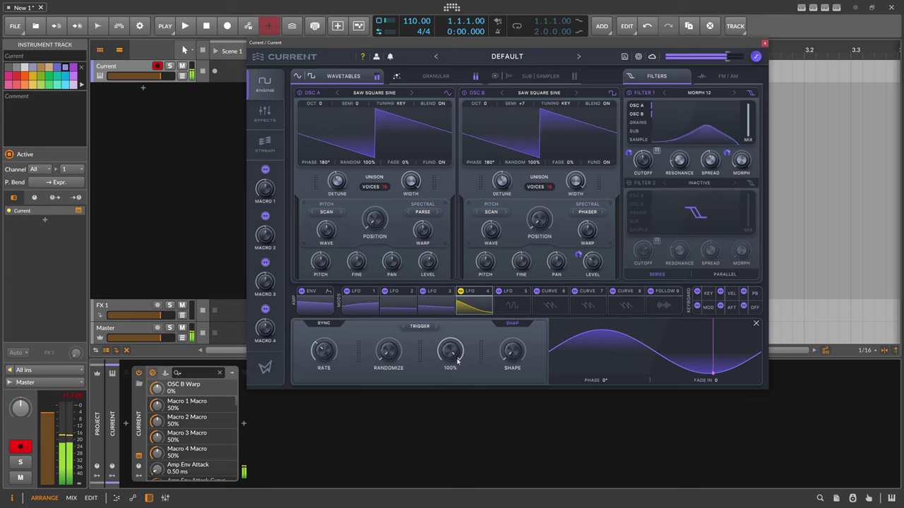
pyautogui.moveTo(390, 351); pyautogui.dragTo(412, 284)
pyautogui.moveTo(323, 347); pyautogui.dragTo(324, 358)
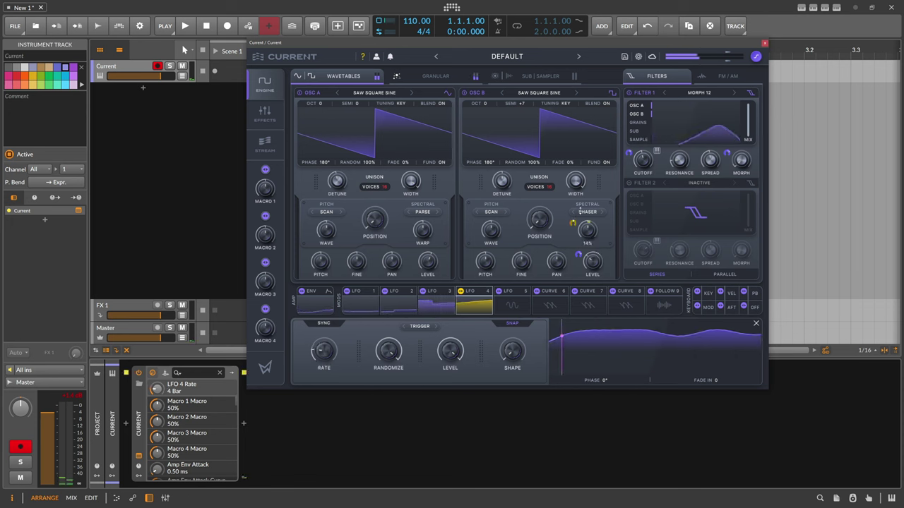
pyautogui.moveTo(593, 235); pyautogui.dragTo(593, 206)
pyautogui.rightClick(573, 222)
pyautogui.click(580, 231)
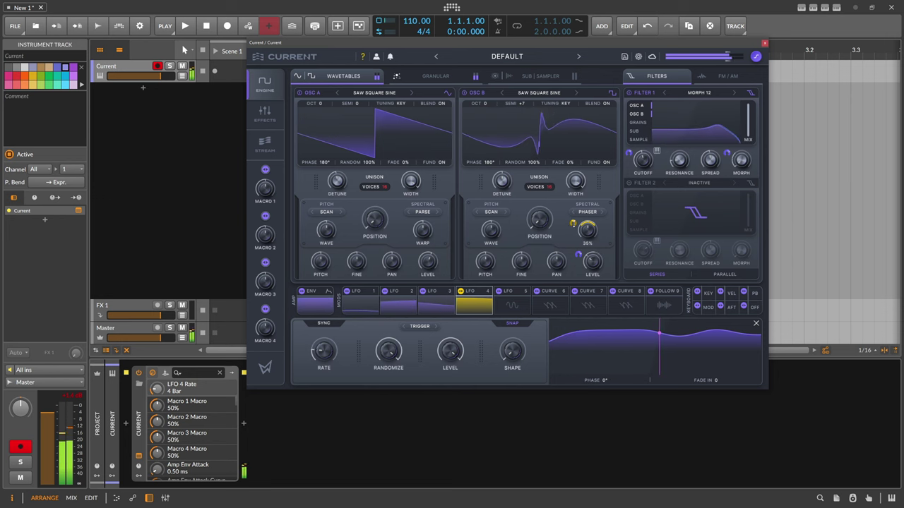
# Slow LFO 4 to an 8 Bar rate and fine-tune its modulation amount on oscillator B's warp.
pyautogui.moveTo(327, 352); pyautogui.dragTo(328, 359)
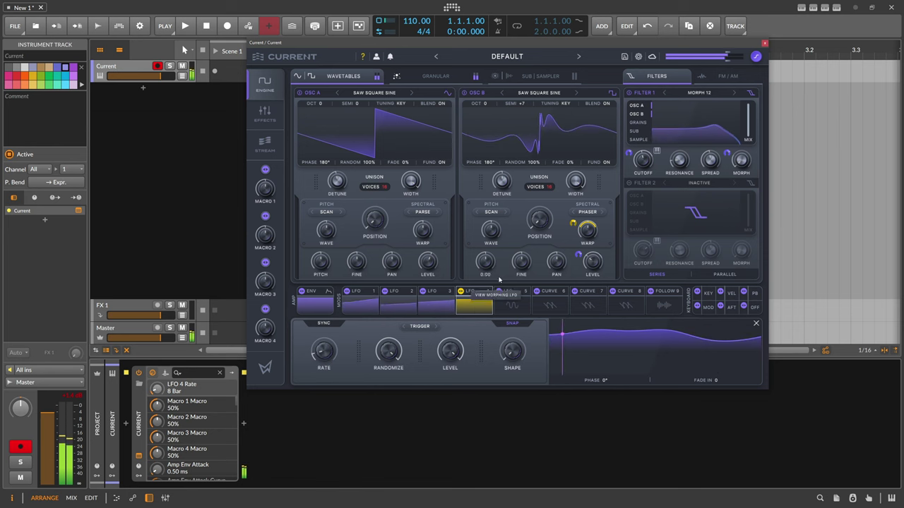
pyautogui.moveTo(571, 232); pyautogui.dragTo(574, 222)
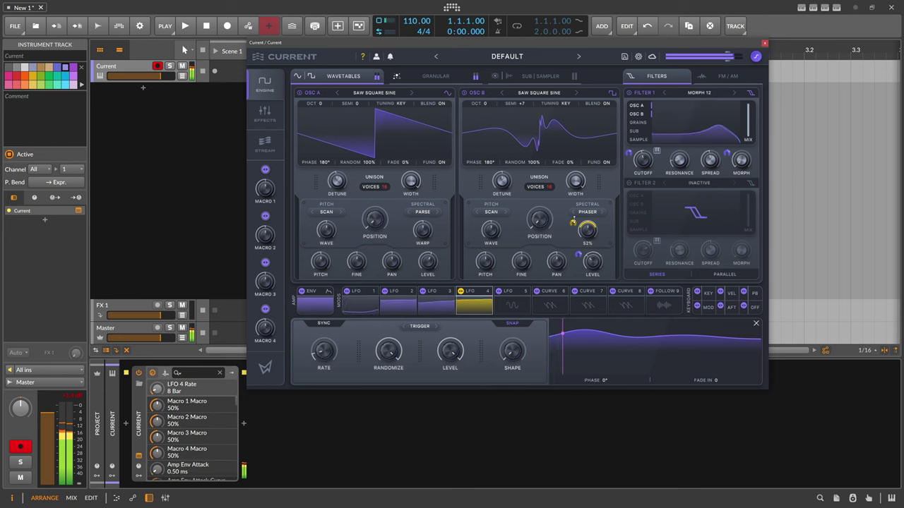
pyautogui.moveTo(573, 221); pyautogui.dragTo(572, 222)
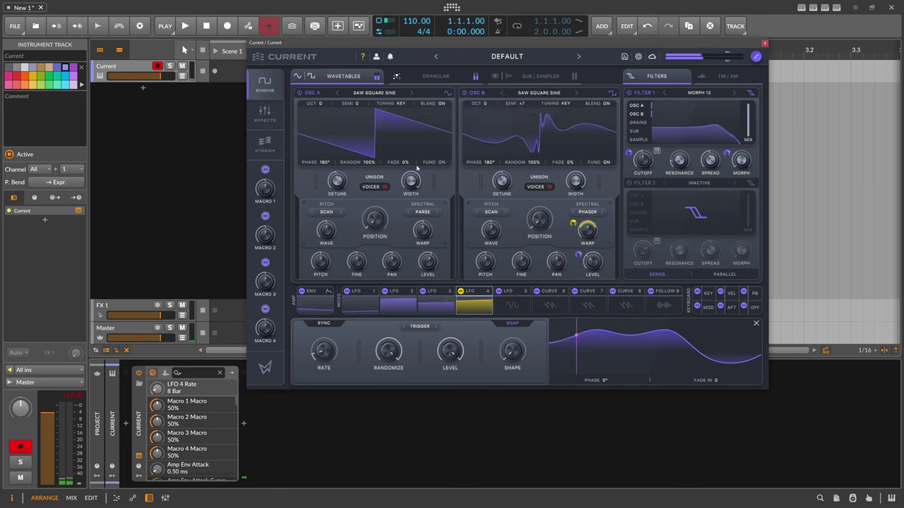
# Show the amp envelope, then add a Flex Chorus with 100% time, 31% randomize, a 0.06 Hz rate and a wetter mix.
pyautogui.click(311, 301)
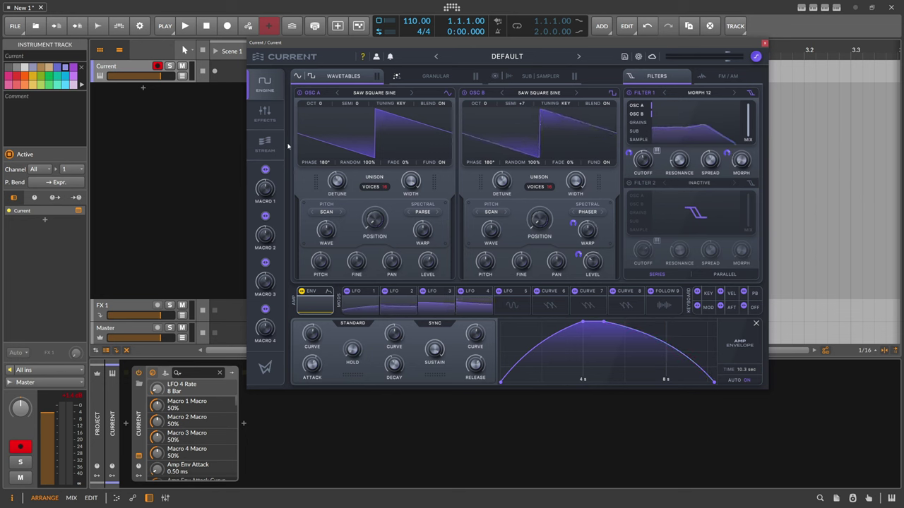
pyautogui.click(265, 116)
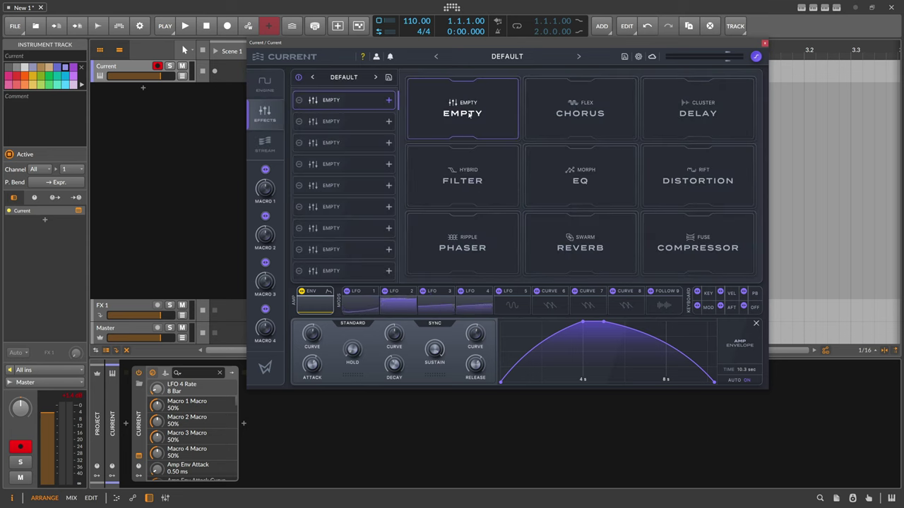
pyautogui.click(583, 116)
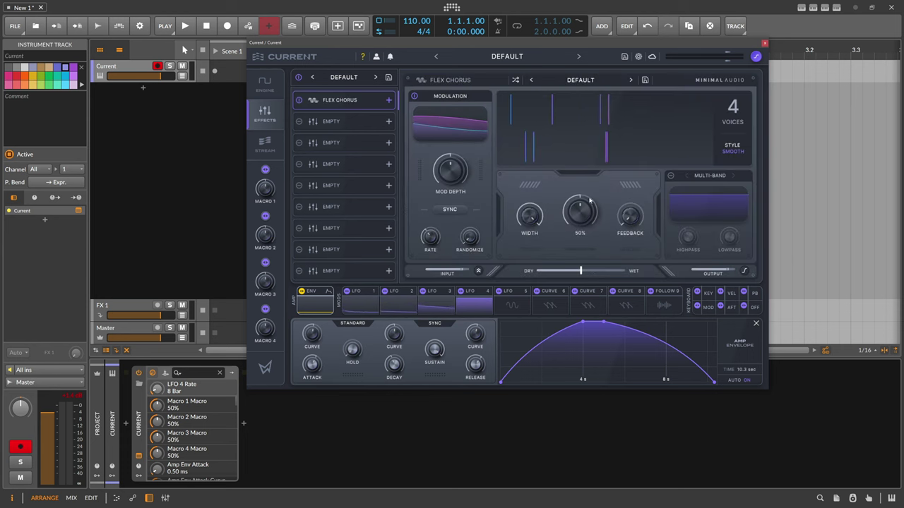
pyautogui.moveTo(581, 207); pyautogui.dragTo(604, 162)
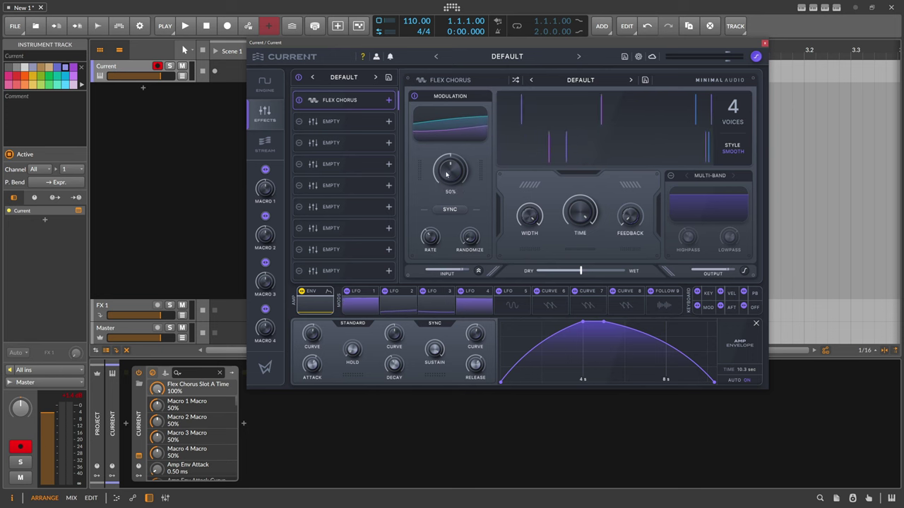
pyautogui.moveTo(430, 237); pyautogui.dragTo(485, 219)
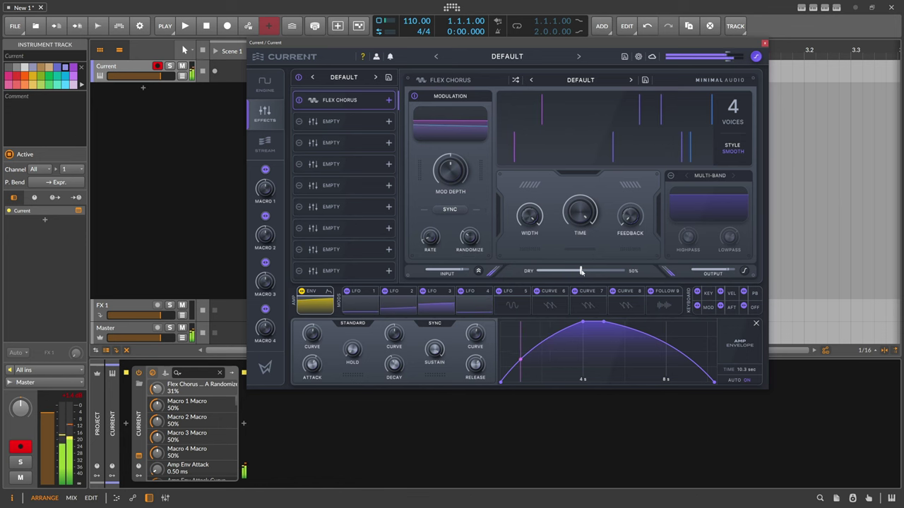
pyautogui.moveTo(439, 241)
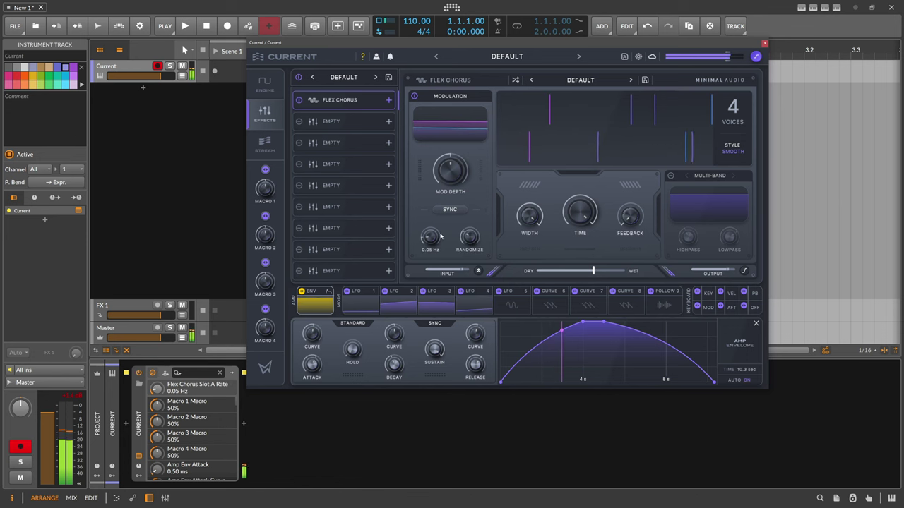
pyautogui.moveTo(439, 241); pyautogui.dragTo(439, 236)
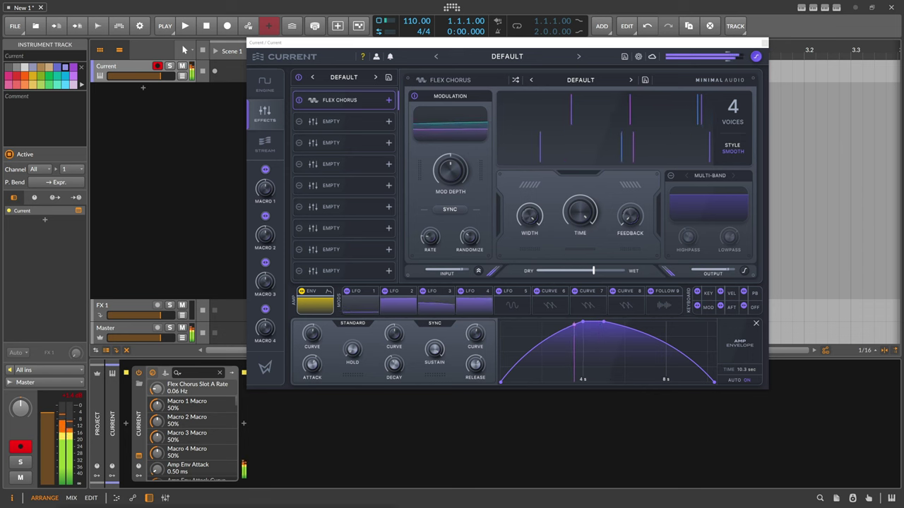
# Add a Swarm Reverb in the second effect slot with the Nebulae ambient preset and a 48% dry/wet mix.
pyautogui.click(351, 121)
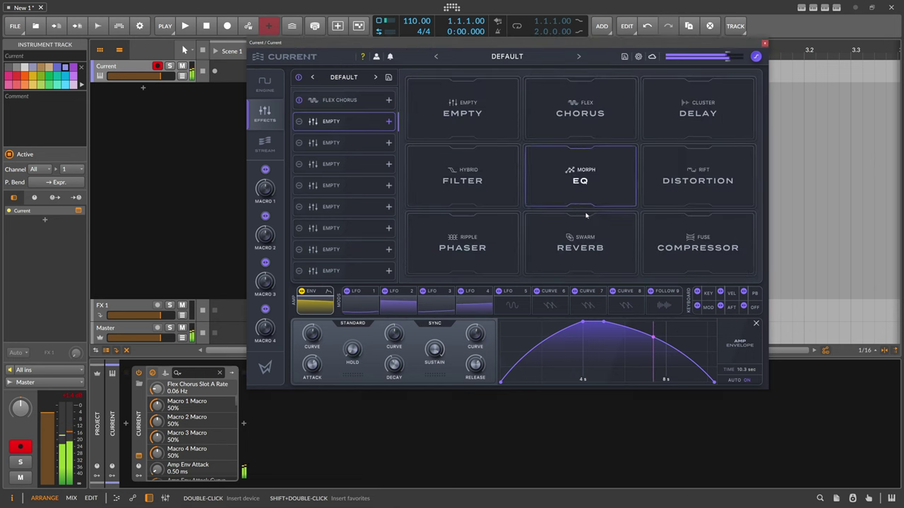
pyautogui.click(580, 250)
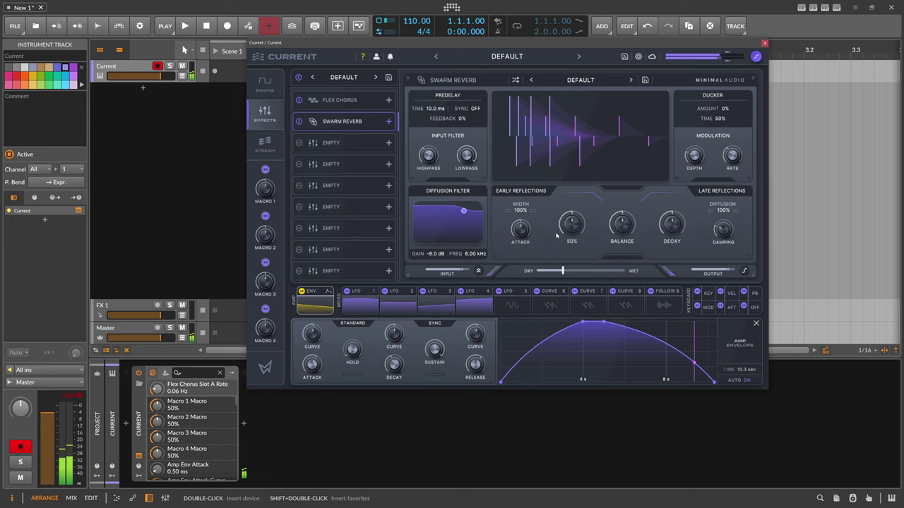
pyautogui.click(580, 80)
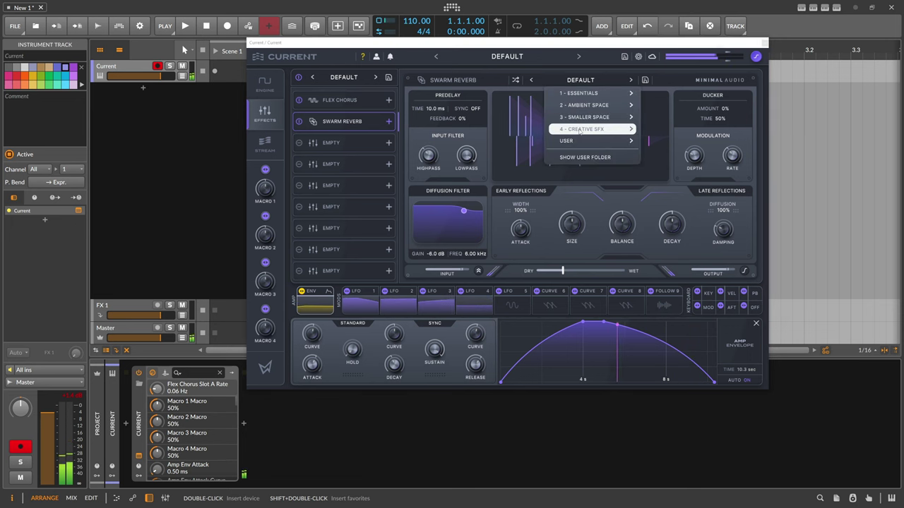
pyautogui.moveTo(593, 107)
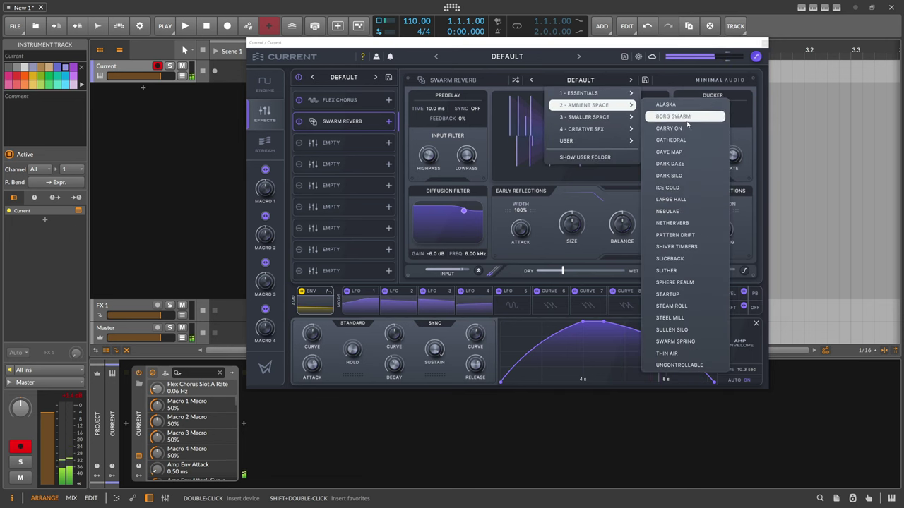
pyautogui.click(681, 211)
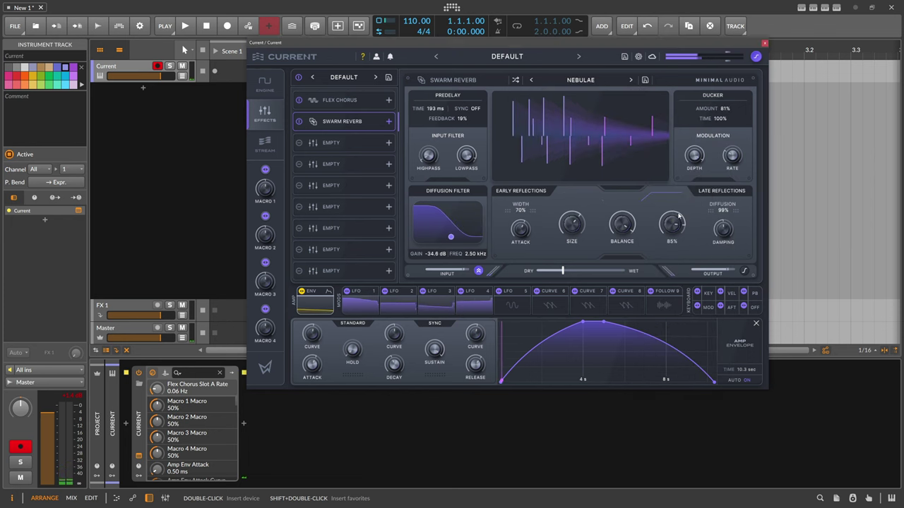
pyautogui.moveTo(563, 271); pyautogui.dragTo(581, 273)
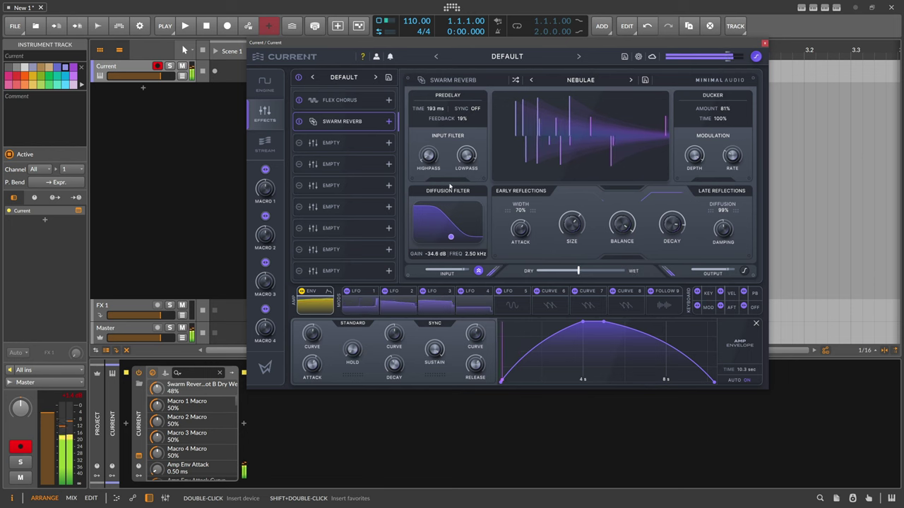
# Add a Cluster Delay in the third effect slot and load its Particle Grit ambient preset.
pyautogui.click(344, 145)
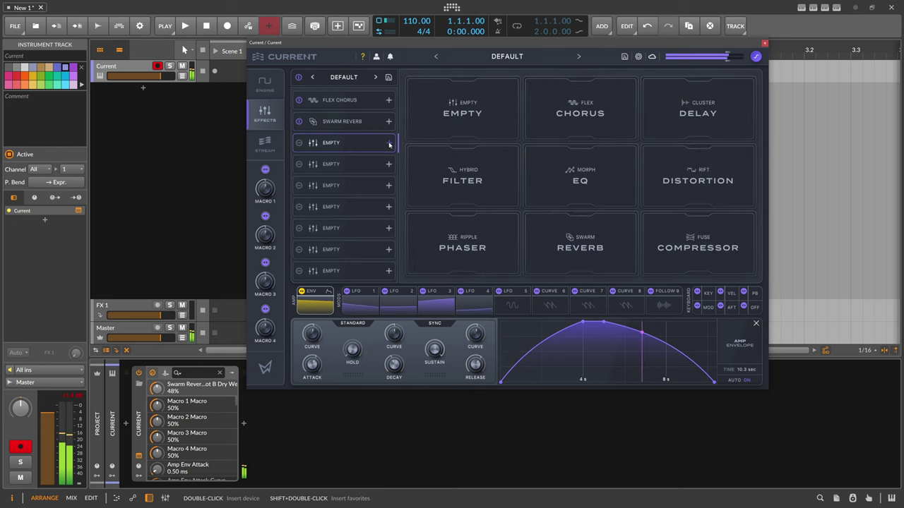
pyautogui.click(705, 121)
pyautogui.click(581, 80)
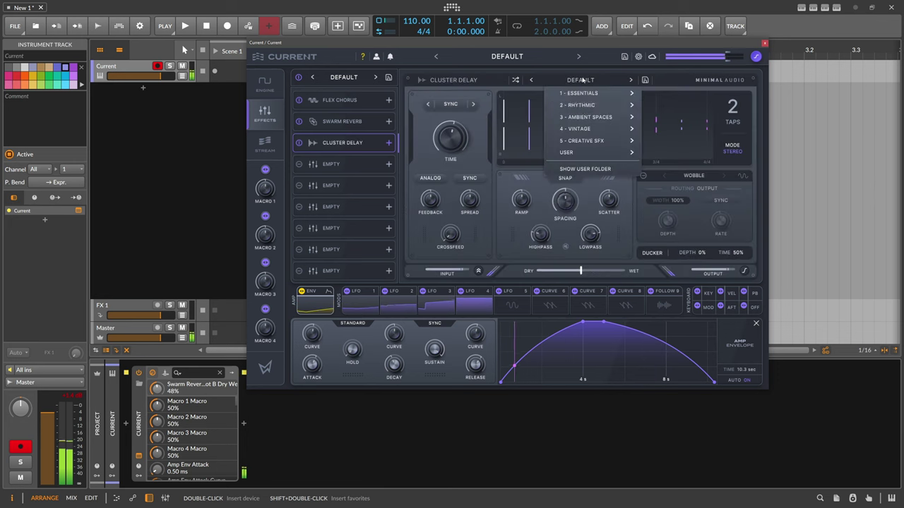
pyautogui.moveTo(596, 118)
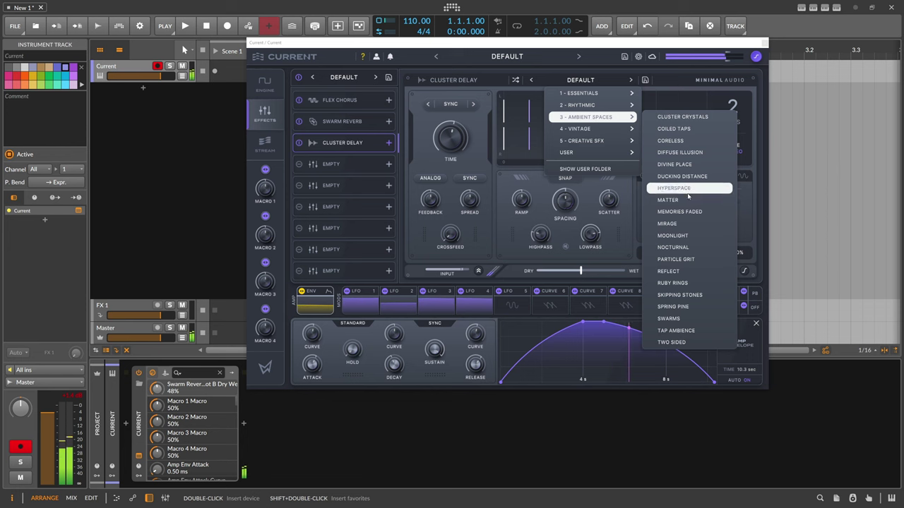
pyautogui.click(676, 263)
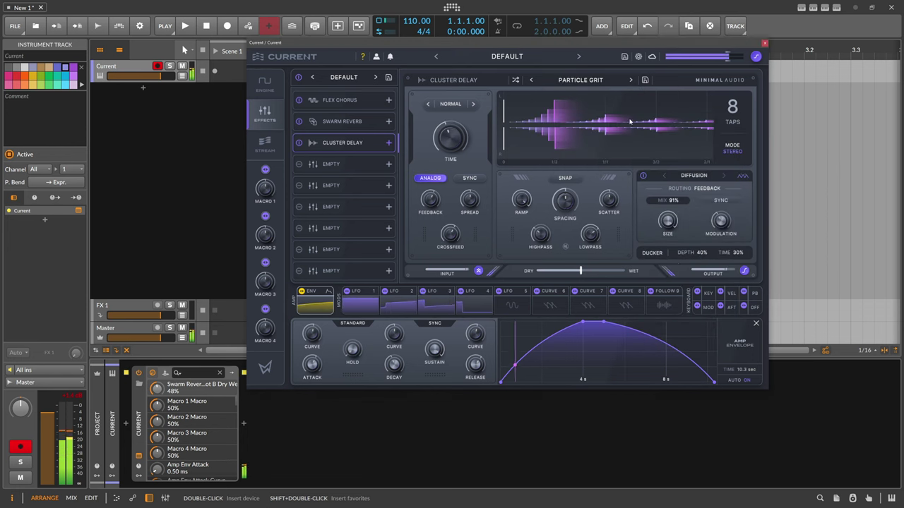
# Change the Cluster Delay's preset to Cluster Crystals and set its time to 1/2.
pyautogui.click(580, 80)
pyautogui.moveTo(593, 118)
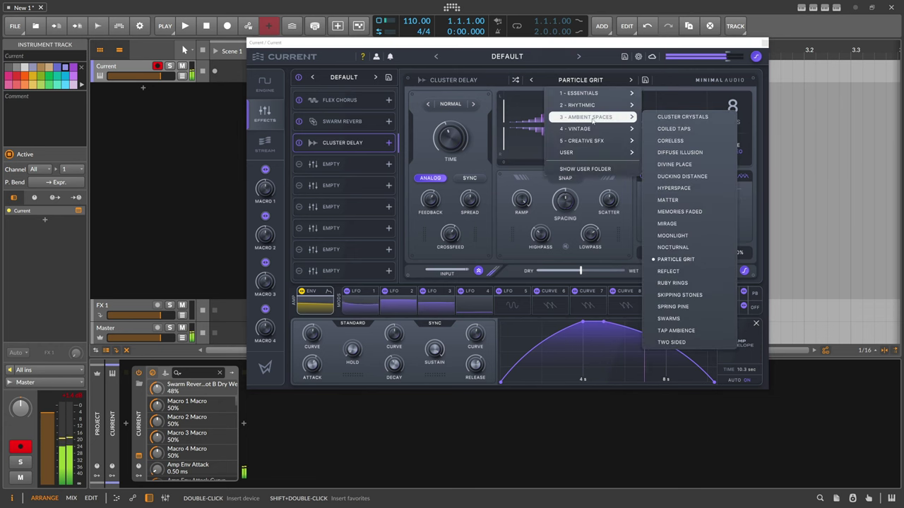
pyautogui.click(679, 117)
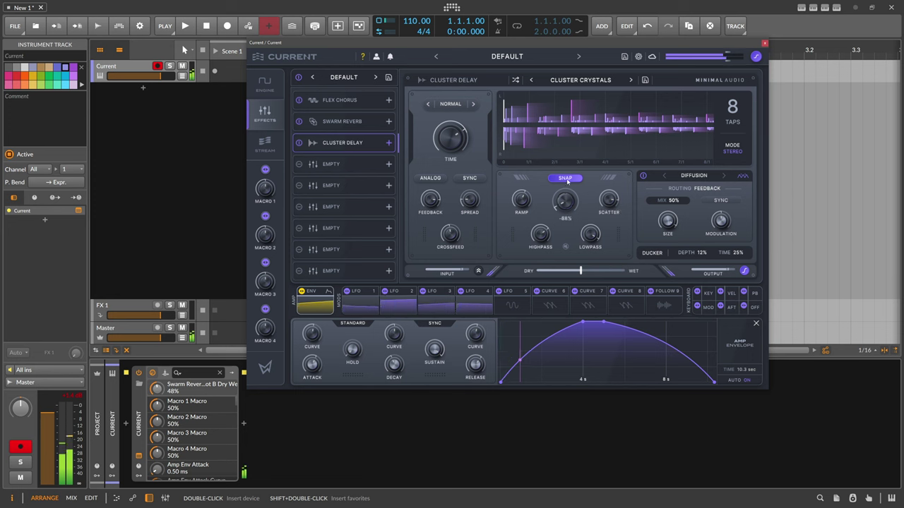
pyautogui.click(463, 145)
pyautogui.moveTo(466, 138); pyautogui.dragTo(468, 135)
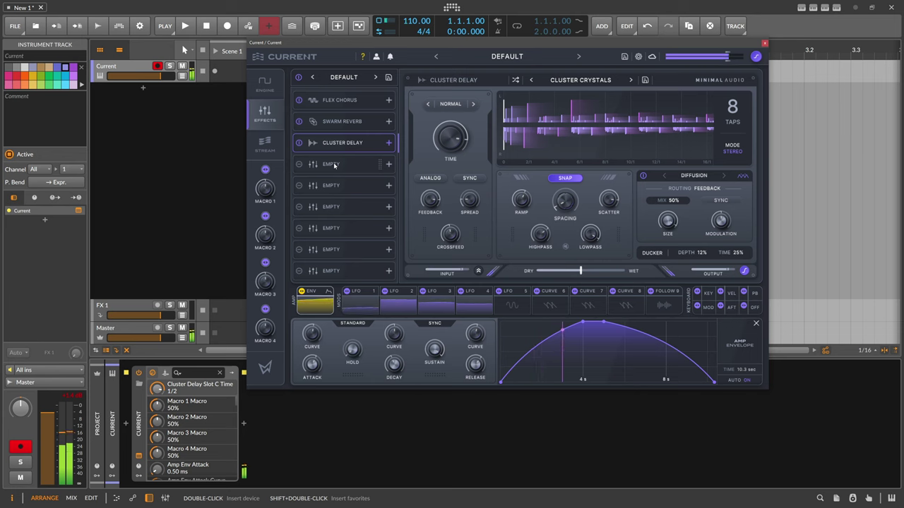
# Set the granular engine's level to 0.0 dB and lower oscillator A's level to -18.1 dB.
pyautogui.click(265, 83)
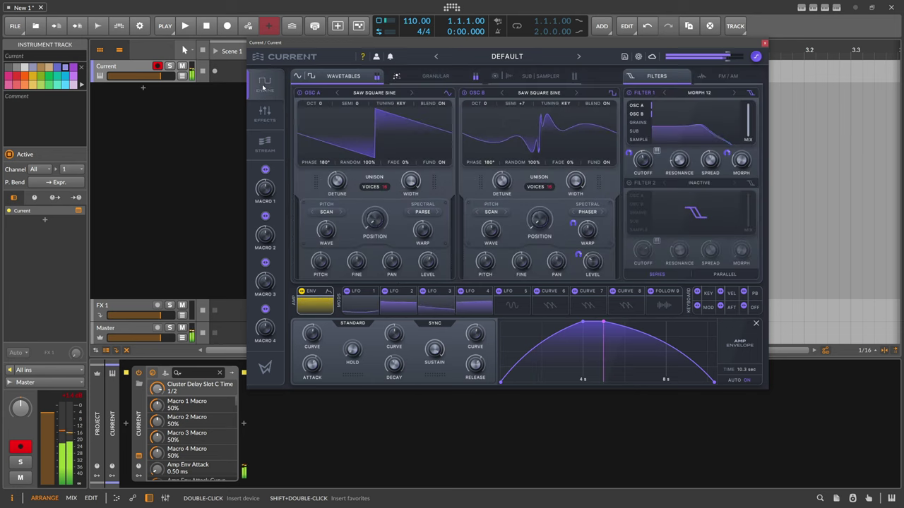
pyautogui.click(435, 76)
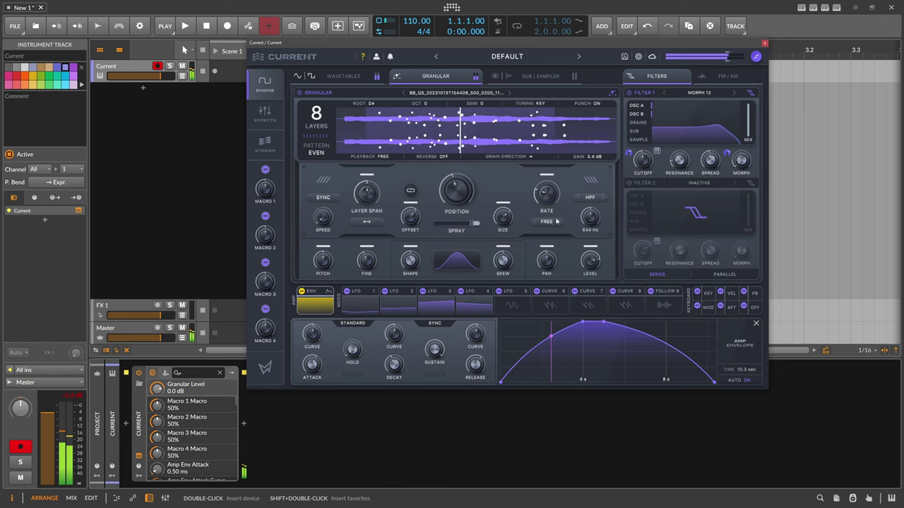
pyautogui.click(349, 79)
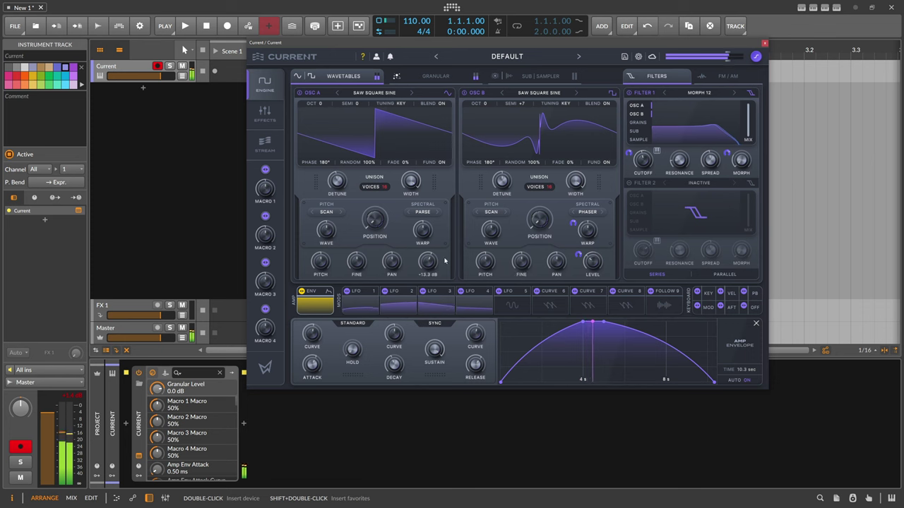
pyautogui.scroll(-2, 433, 262)
pyautogui.scroll(-1, 433, 264)
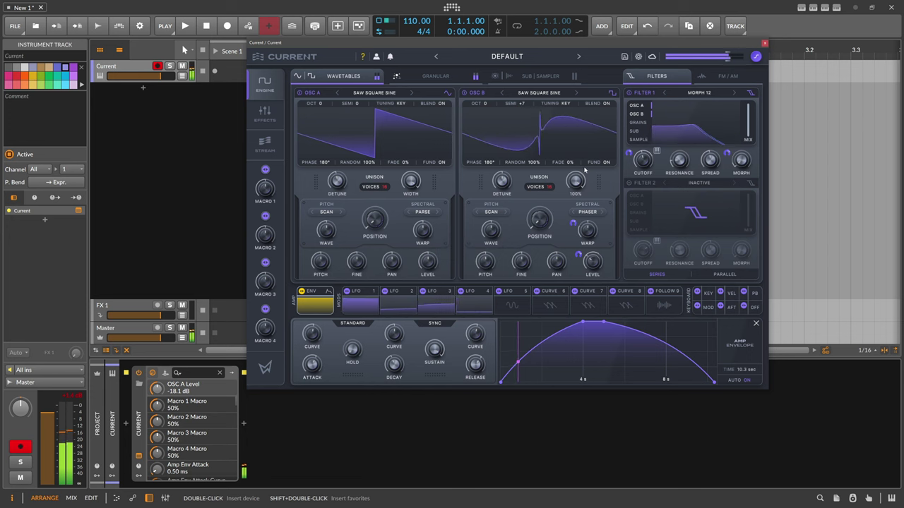
# Raise the granular engine's high-pass cutoff to 1.19 kHz.
pyautogui.click(443, 77)
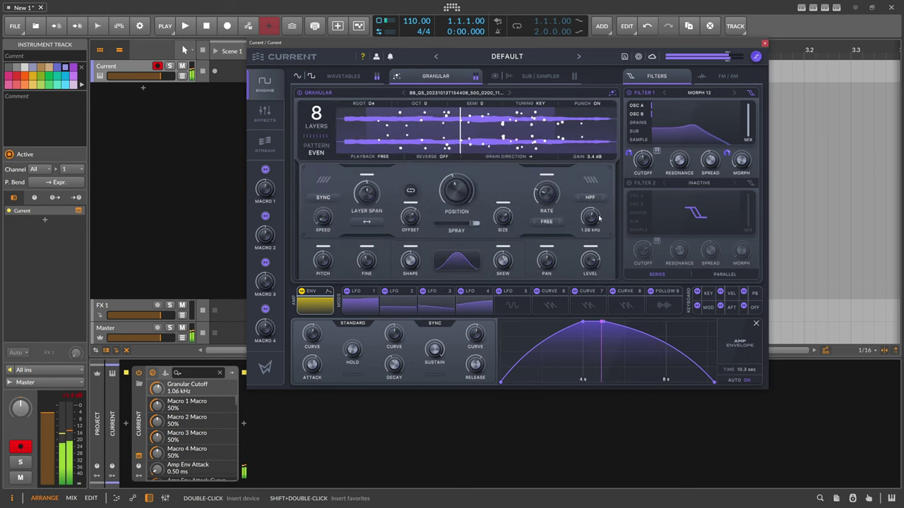
pyautogui.moveTo(599, 218); pyautogui.dragTo(603, 216)
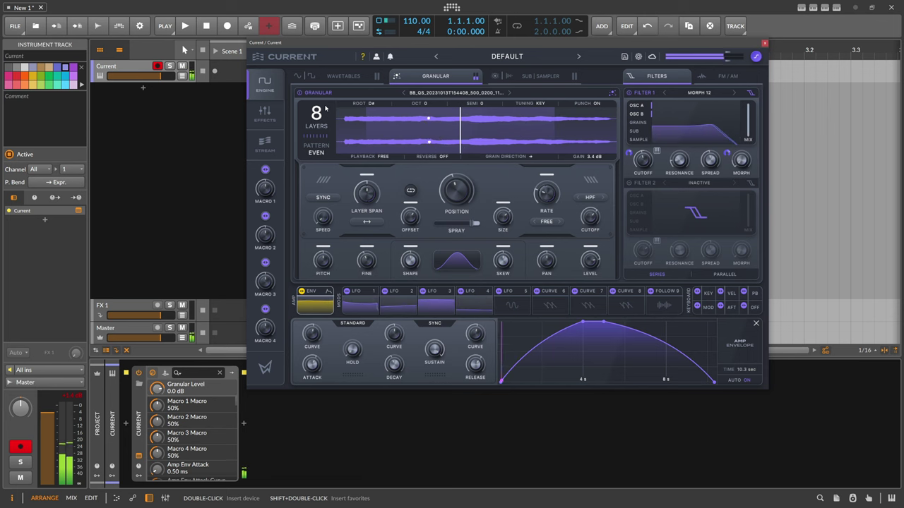
pyautogui.moveTo(531, 211)
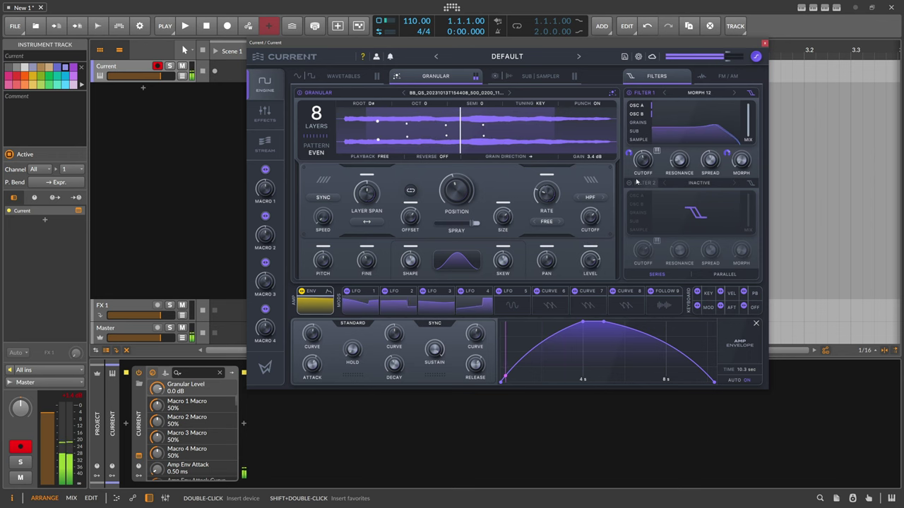
pyautogui.moveTo(595, 262)
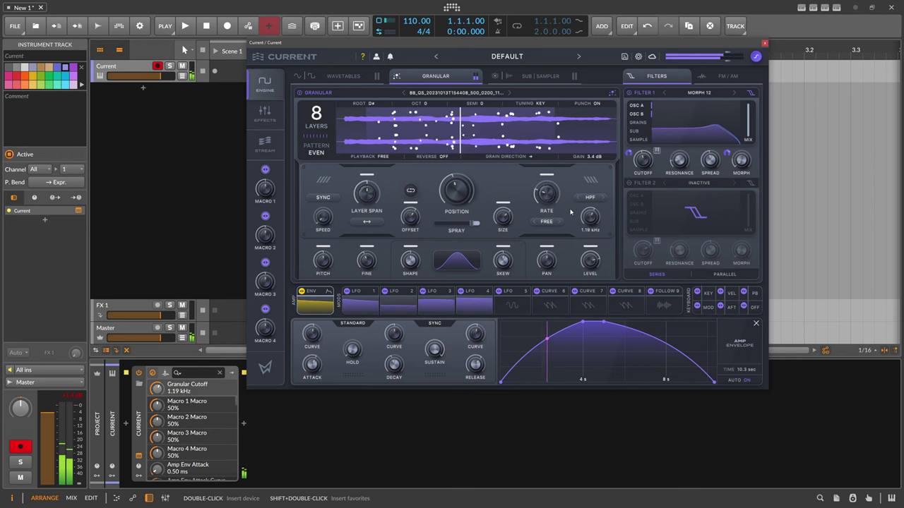
# Activate the sampler with the sub oscillator off, and load the Dust Noise sample from the Noise category.
pyautogui.click(526, 79)
pyautogui.click(496, 77)
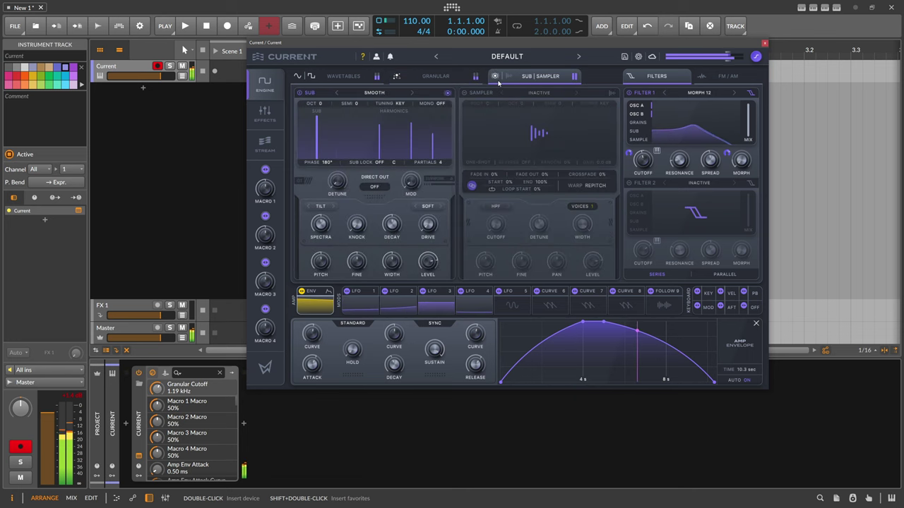
pyautogui.click(496, 77)
pyautogui.click(509, 77)
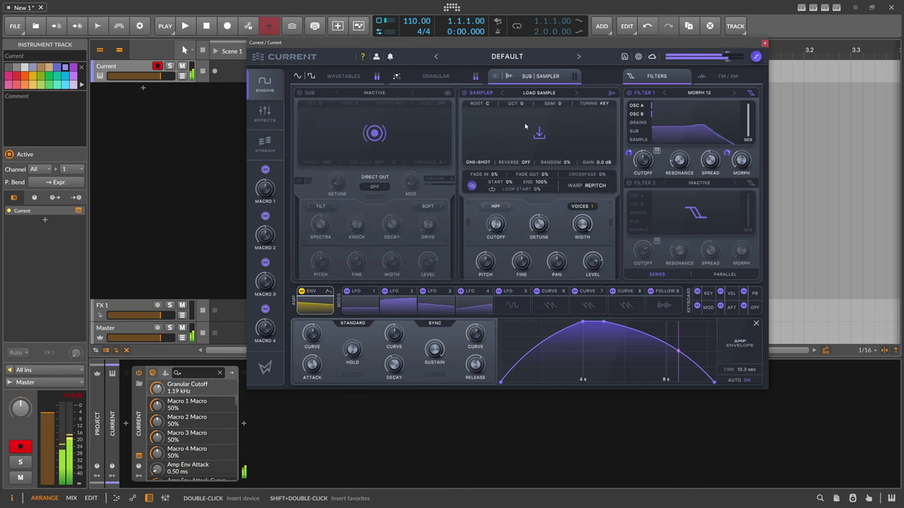
pyautogui.click(539, 93)
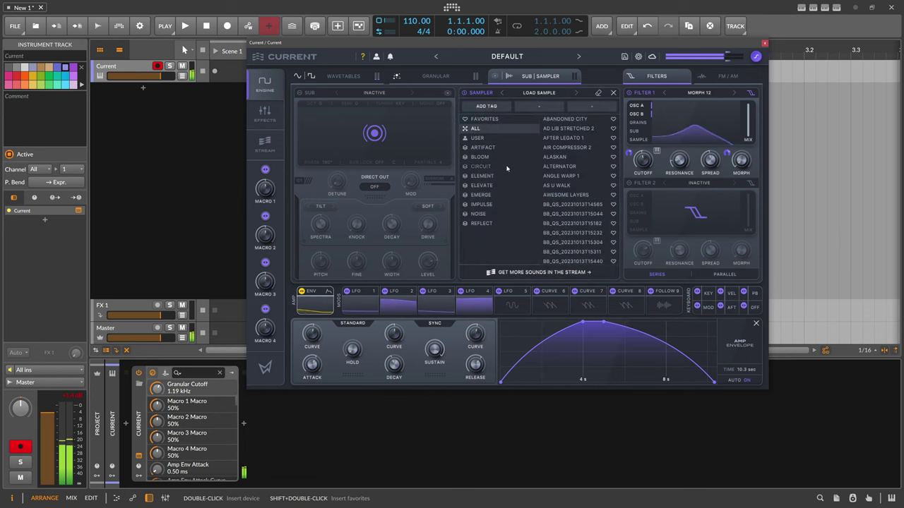
pyautogui.click(479, 214)
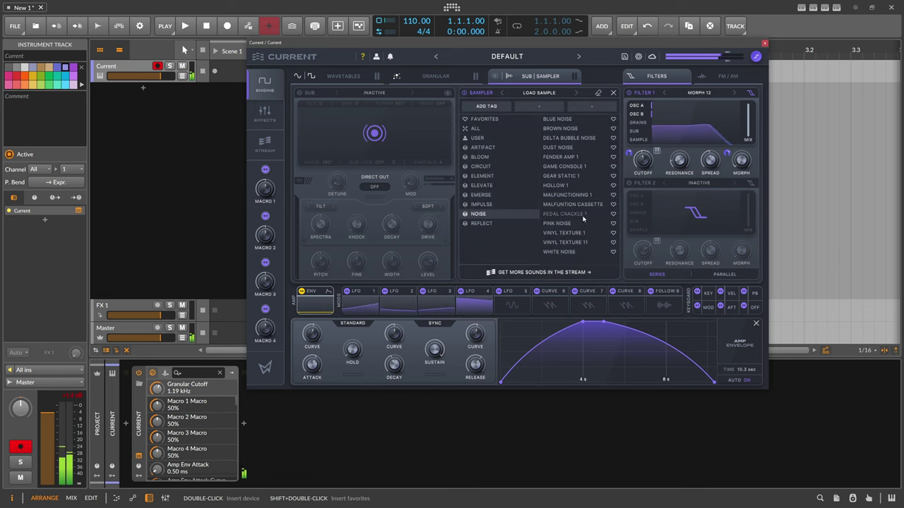
pyautogui.click(559, 147)
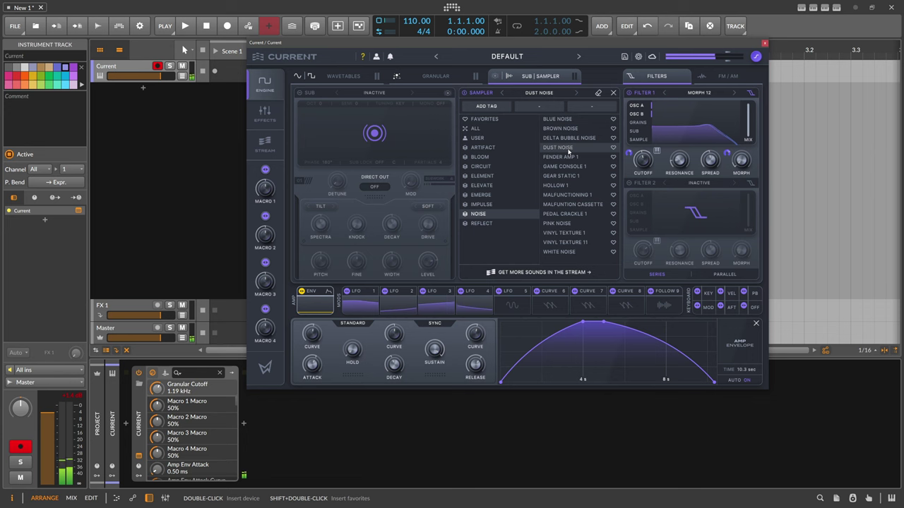
pyautogui.click(547, 96)
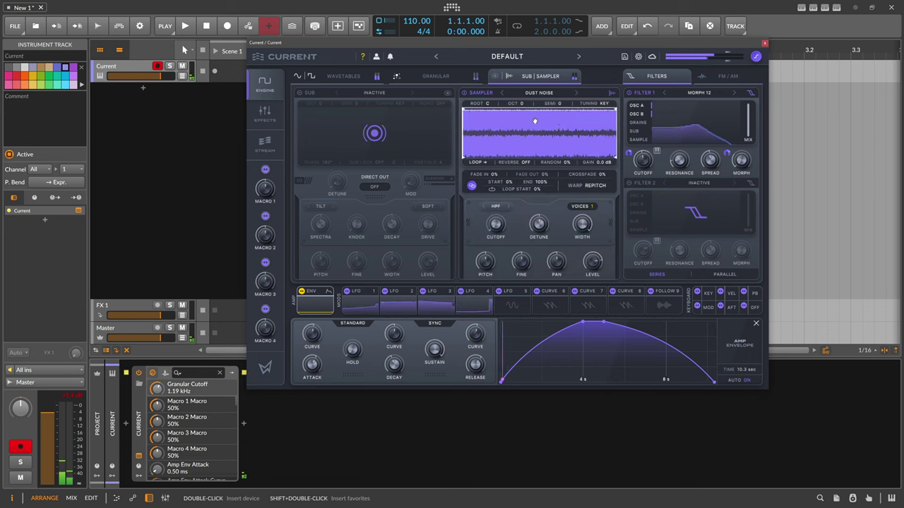
# Bypass the wavetable and granular engines to isolate the sampler, and set the sampler's level to -7.2 dB.
pyautogui.click(396, 77)
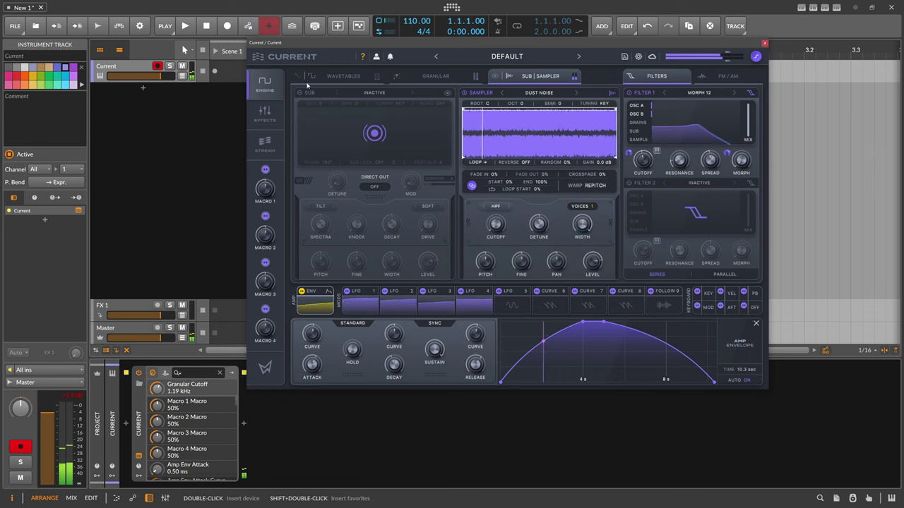
pyautogui.moveTo(594, 261); pyautogui.dragTo(597, 272)
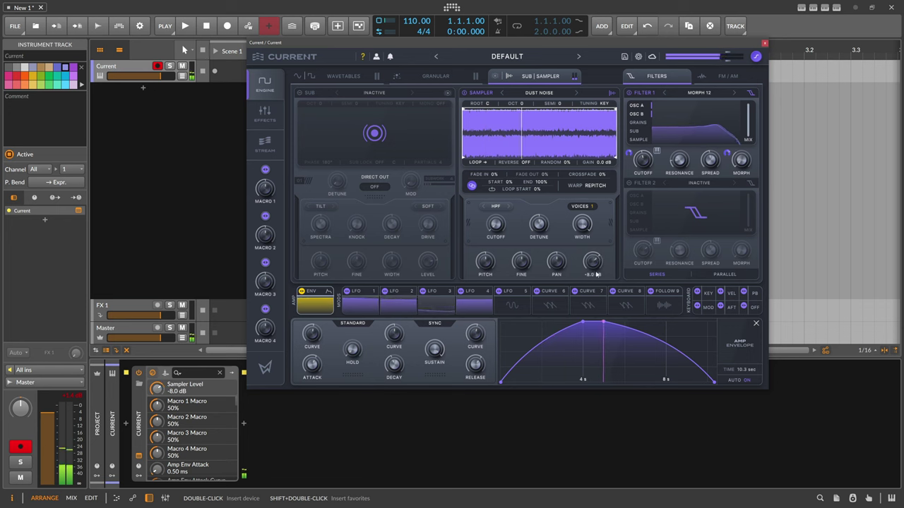
# Replace the sampler's sample with Pedal Crackle 1 from the Noise category.
pyautogui.click(544, 93)
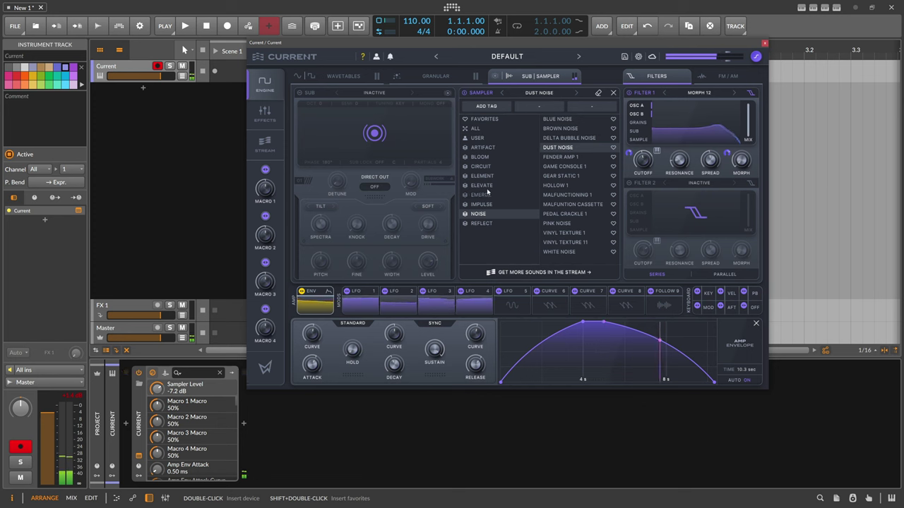
pyautogui.click(571, 215)
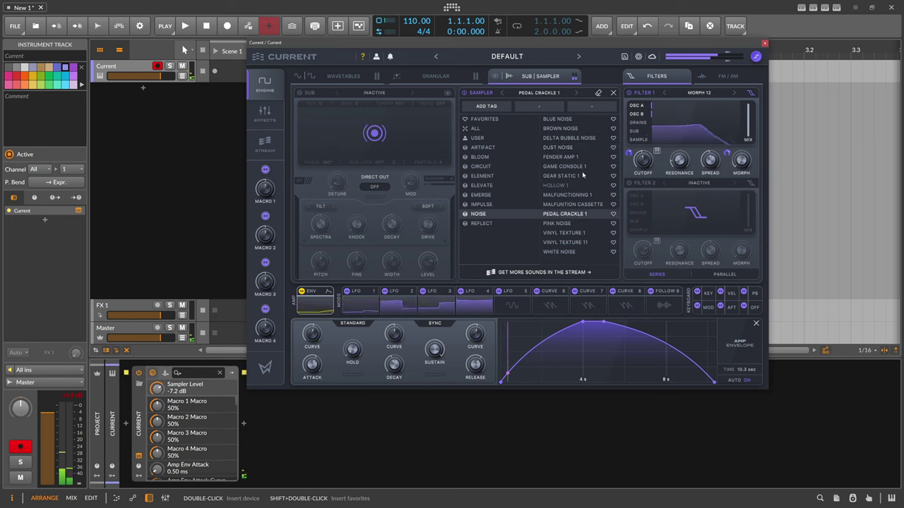
pyautogui.click(550, 94)
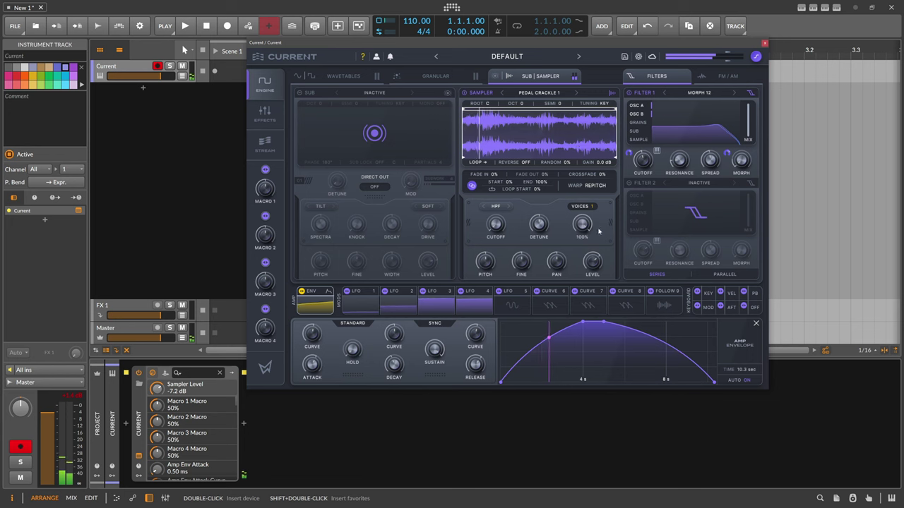
# Adjust the sampler's level and set its high-pass cutoff to 4.02 kHz.
pyautogui.moveTo(594, 257); pyautogui.dragTo(595, 262)
pyautogui.moveTo(497, 224)
pyautogui.mouseDown()
pyautogui.moveTo(505, 188)
pyautogui.moveTo(499, 227)
pyautogui.mouseUp()
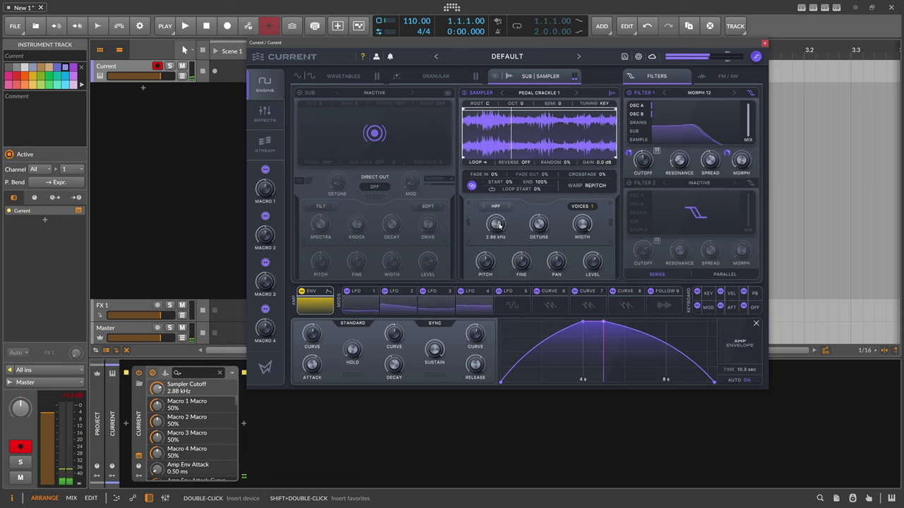
pyautogui.click(595, 259)
pyautogui.click(498, 226)
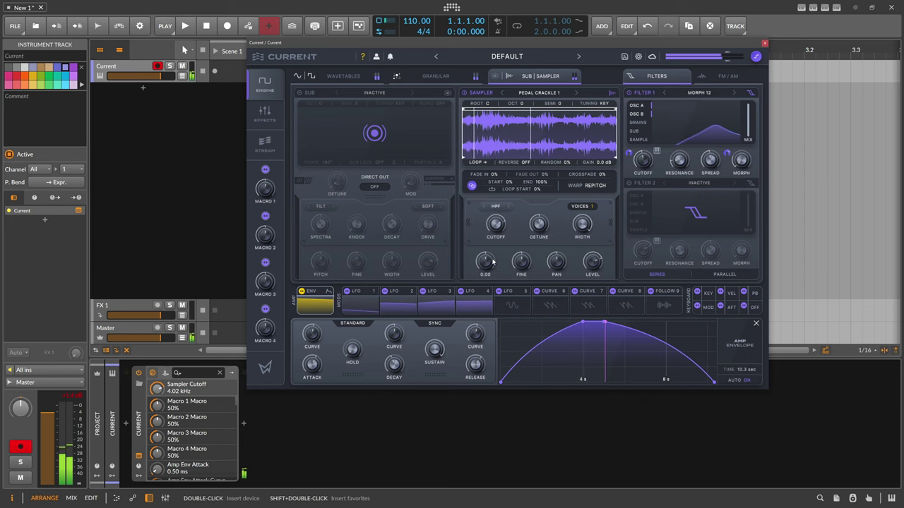
# Lower the sampler's pitch and raise its level to 7.9 dB.
pyautogui.moveTo(488, 262); pyautogui.dragTo(489, 307)
pyautogui.moveTo(593, 267); pyautogui.dragTo(593, 262)
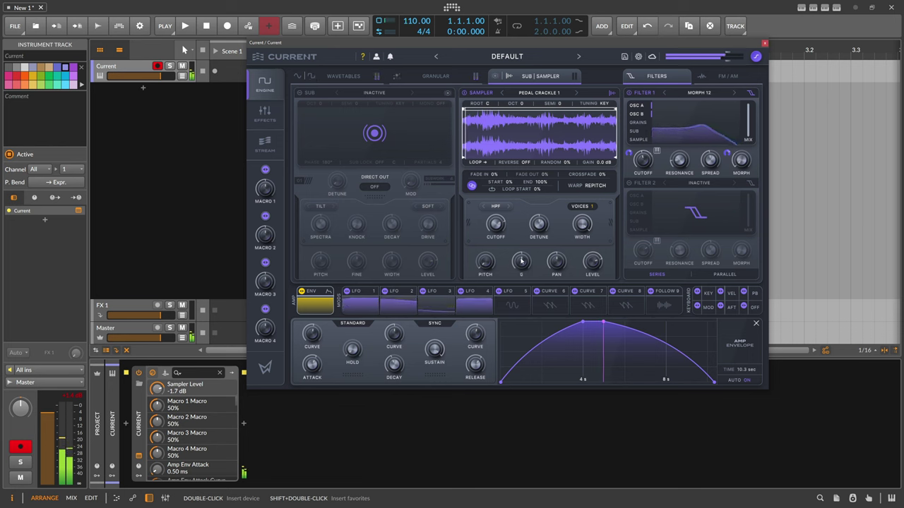
pyautogui.click(499, 224)
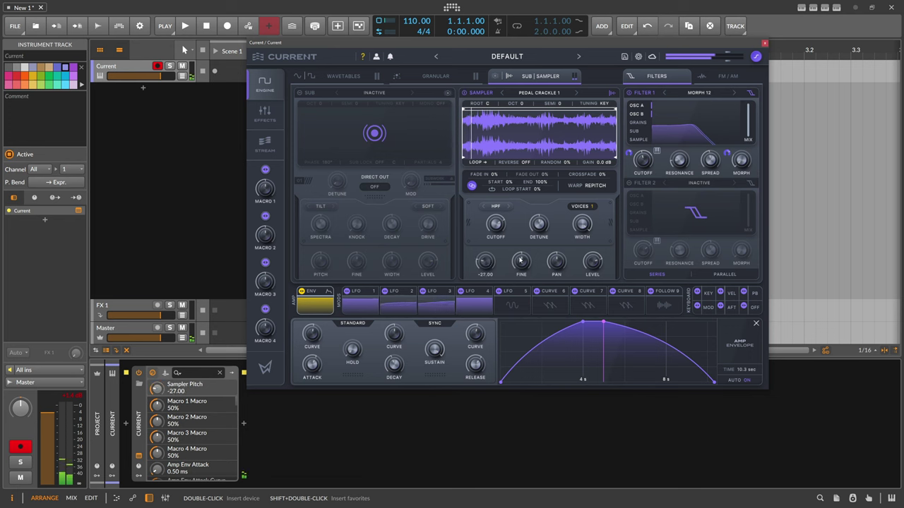
pyautogui.moveTo(488, 261); pyautogui.dragTo(493, 251)
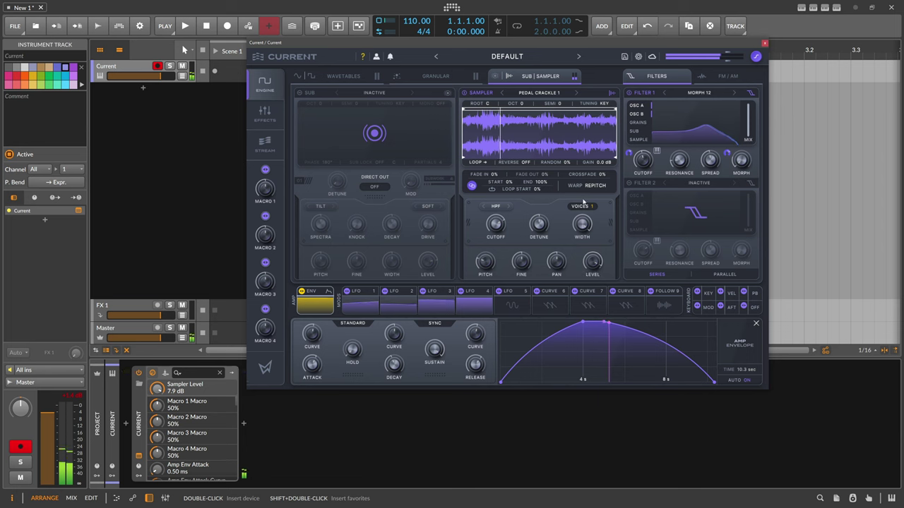
# Activate Filter 2 on the sampler with a key-tracked cutoff of 0.00 and 76% resonance.
pyautogui.click(640, 229)
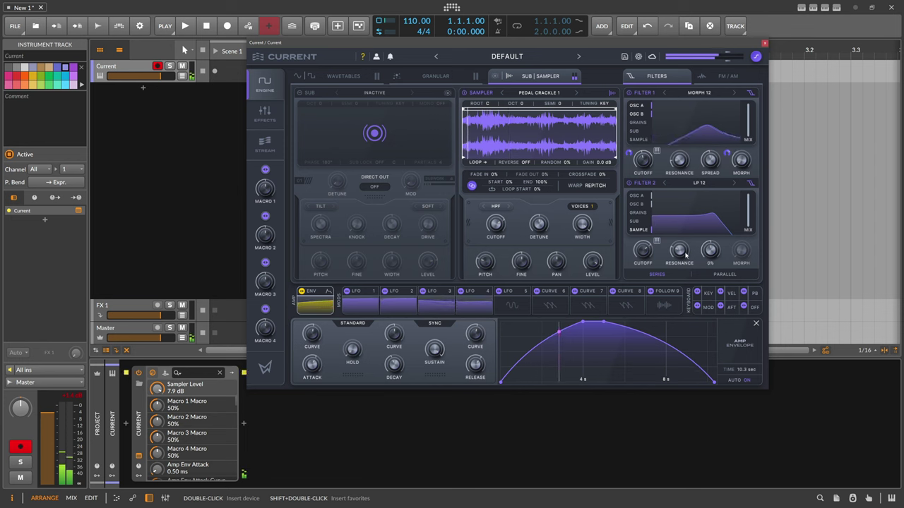
pyautogui.moveTo(644, 251); pyautogui.dragTo(662, 246)
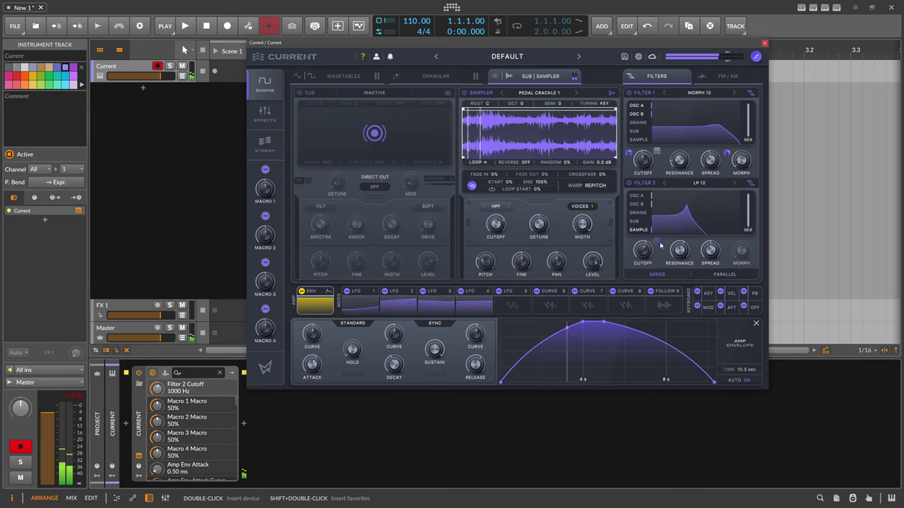
pyautogui.doubleClick(647, 254)
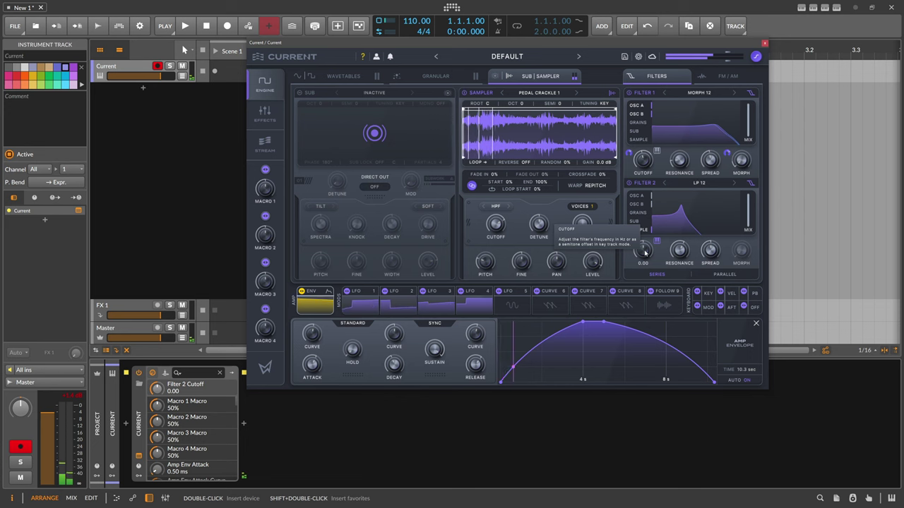
pyautogui.moveTo(678, 251); pyautogui.dragTo(682, 239)
# Change Filter 2 to the BP 36 band-pass type with a cutoff offset of +24.00 and 80% resonance.
pyautogui.click(700, 183)
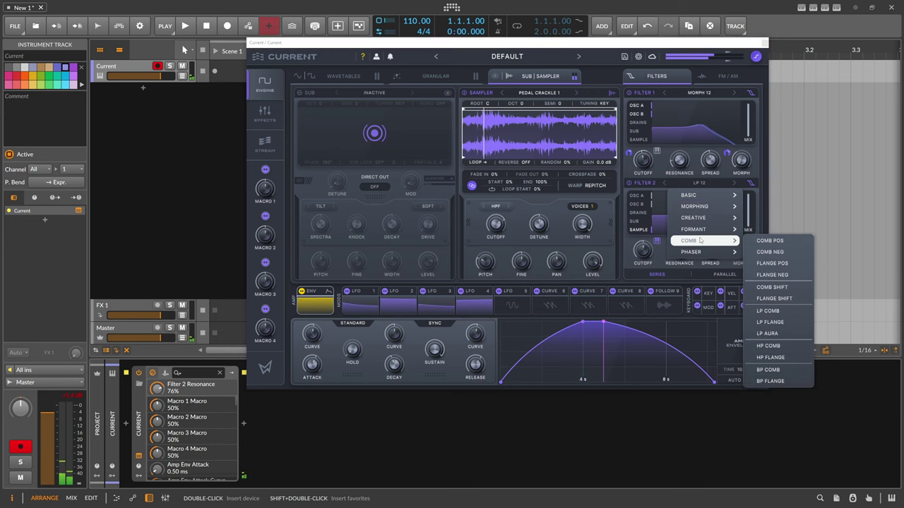
pyautogui.moveTo(703, 196)
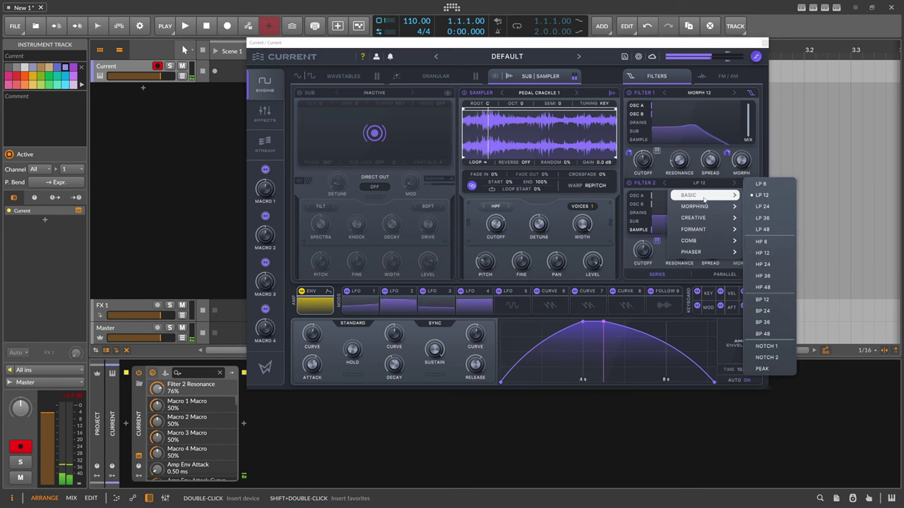
pyautogui.click(777, 323)
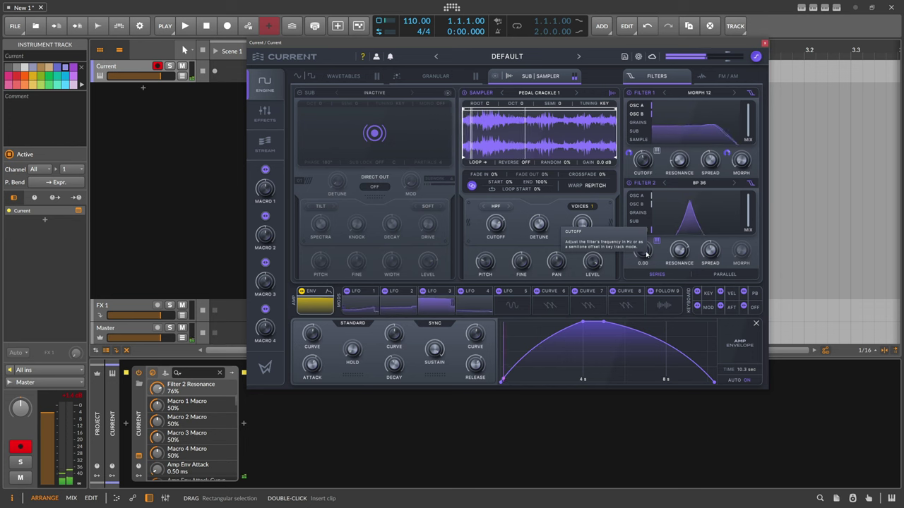
pyautogui.moveTo(645, 260); pyautogui.dragTo(657, 246)
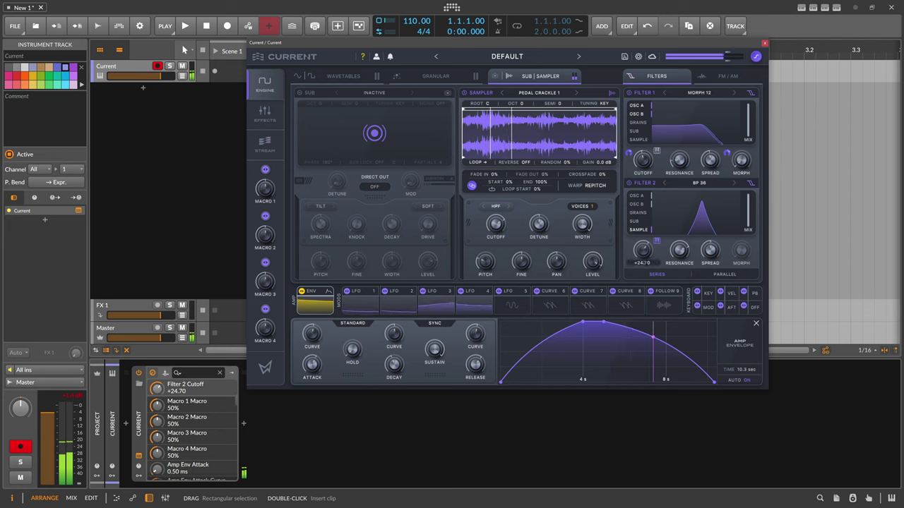
pyautogui.press('BackSpace')
pyautogui.press('BackSpace')
pyautogui.press('Return')
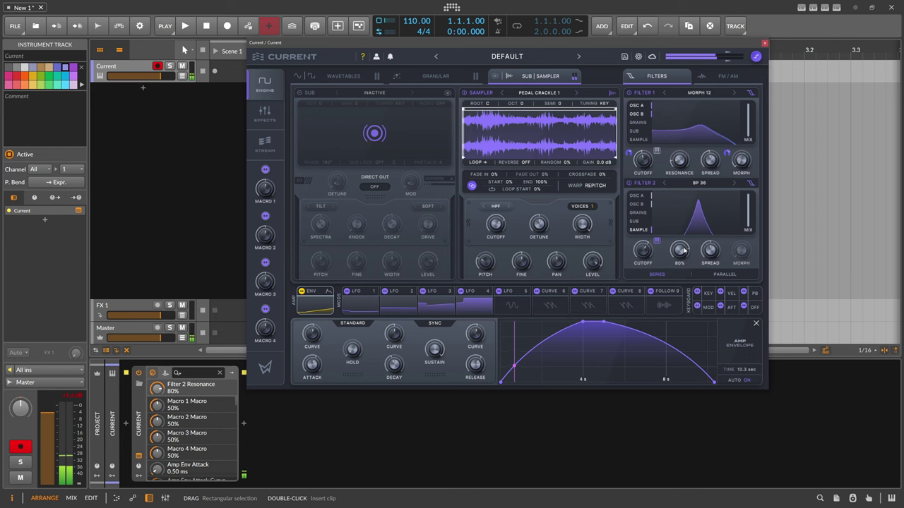
pyautogui.moveTo(687, 244); pyautogui.dragTo(690, 241)
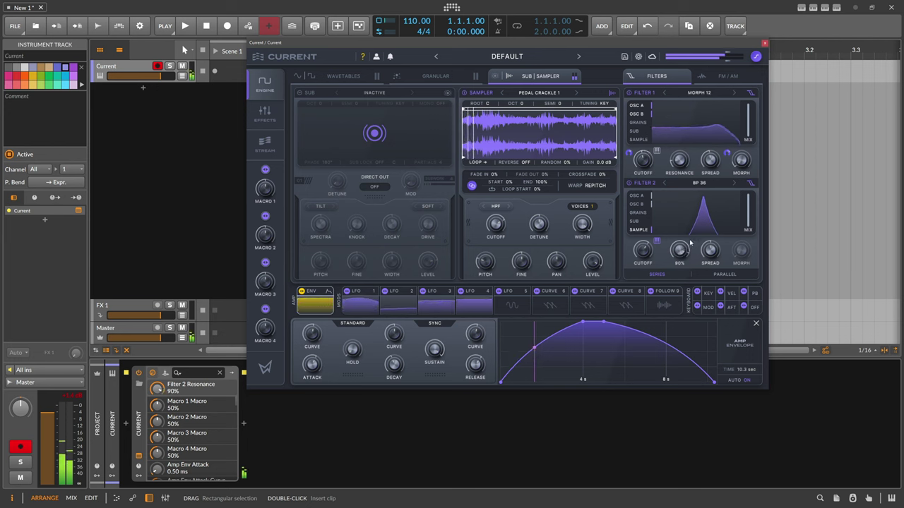
pyautogui.moveTo(690, 246); pyautogui.dragTo(688, 252)
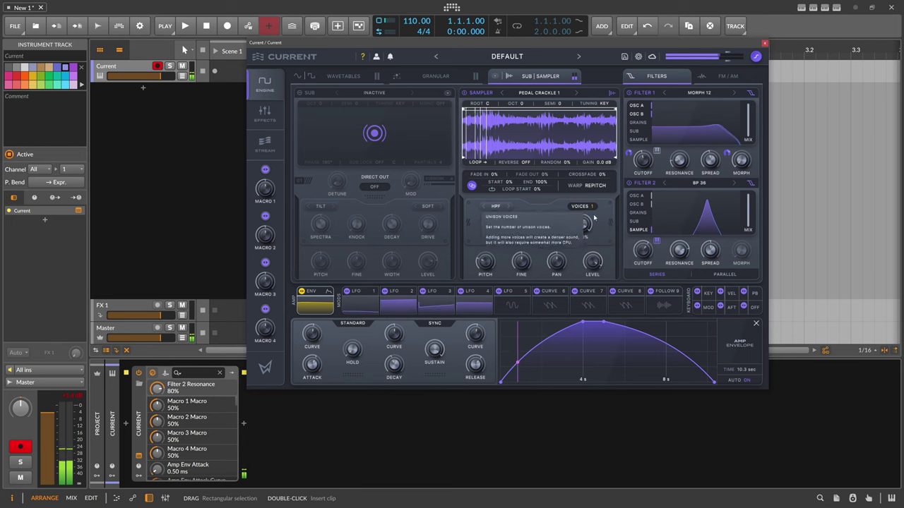
# Set the sampler's level to -5.4 dB and the granular engine's level to -1.4 dB.
pyautogui.moveTo(588, 261); pyautogui.dragTo(593, 263)
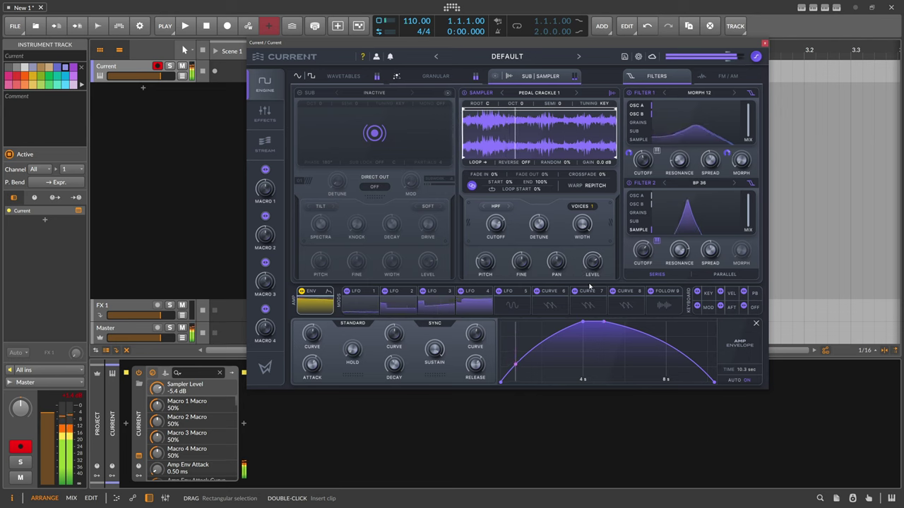
pyautogui.click(433, 76)
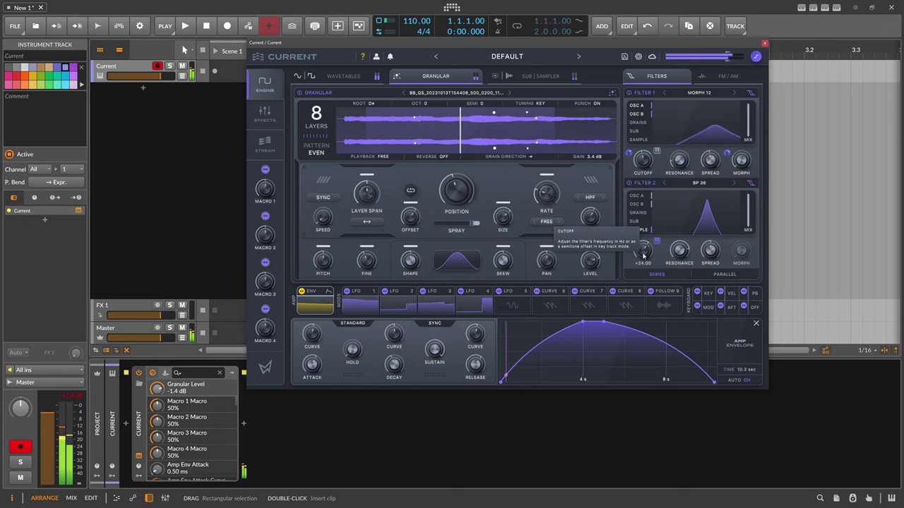
# Set Filter 2's key-tracked cutoff offset to +36.00 and return to the sampler's settings.
pyautogui.moveTo(644, 256); pyautogui.dragTo(644, 246)
pyautogui.click(645, 263)
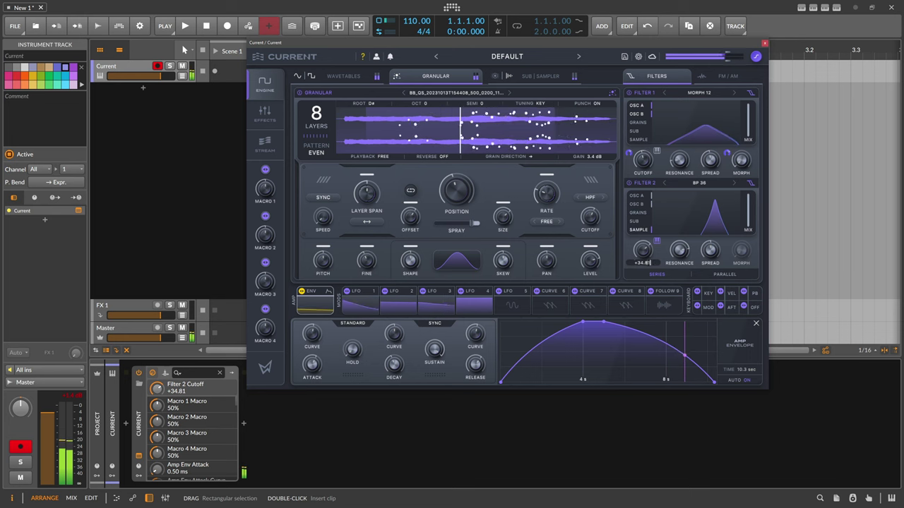
pyautogui.press('BackSpace')
pyautogui.press('BackSpace')
pyautogui.press('BackSpace')
pyautogui.press('BackSpace')
pyautogui.write('6')
pyautogui.press('Return')
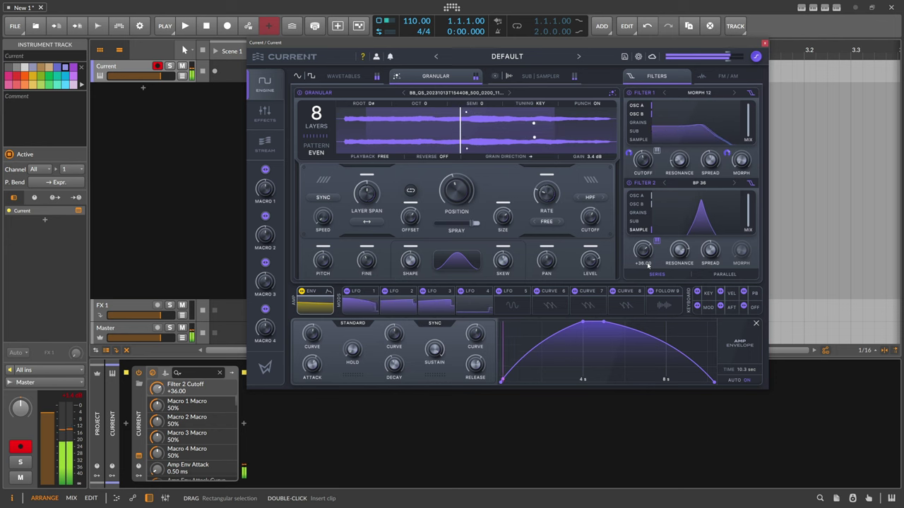
pyautogui.click(546, 78)
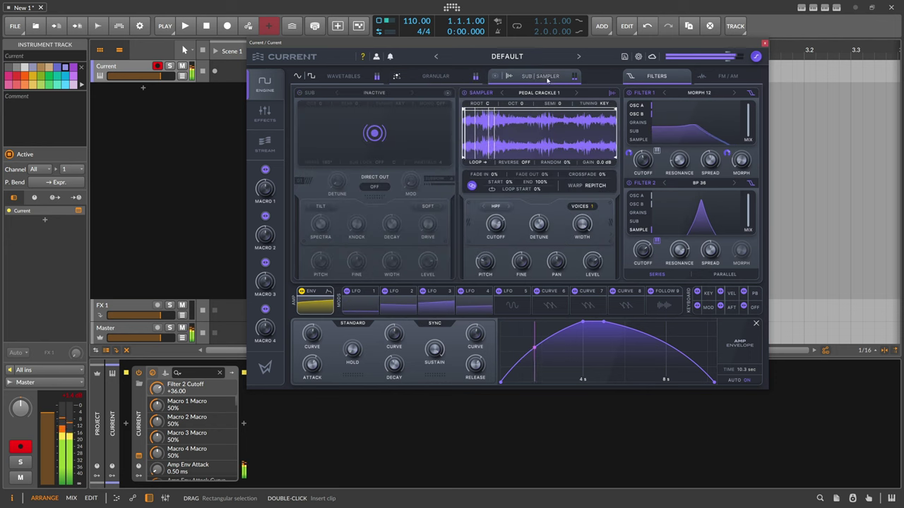
# Reset the sampler's level to 0.0 dB and set its pitch to -19.00.
pyautogui.moveTo(597, 260); pyautogui.dragTo(597, 265)
pyautogui.doubleClick(596, 263)
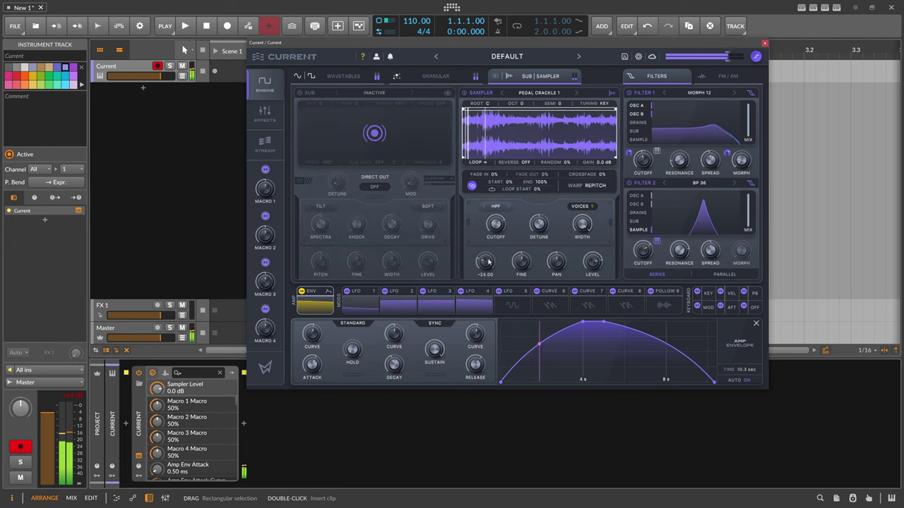
pyautogui.moveTo(488, 262)
pyautogui.mouseDown()
pyautogui.moveTo(493, 249)
pyautogui.moveTo(492, 258)
pyautogui.mouseUp()
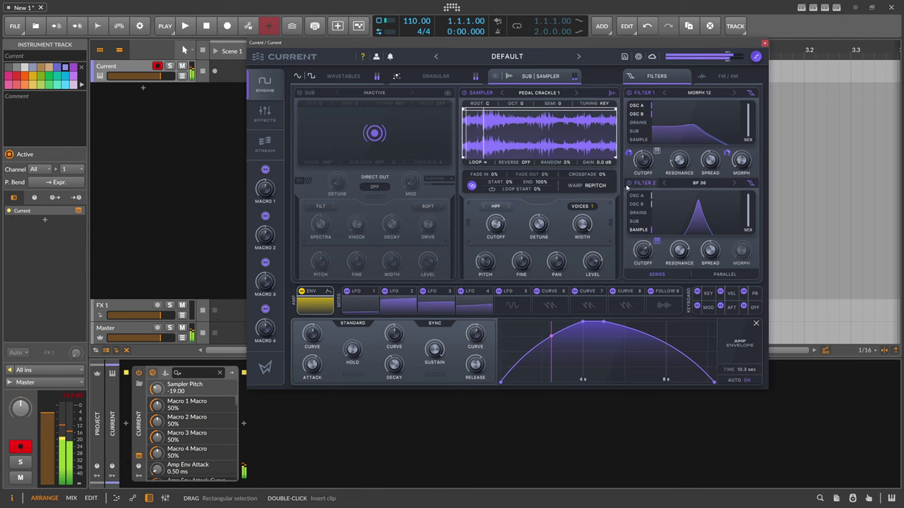
# Lower the granular engine's level to about -6.3 dB and set the OSC A level to -17.6 dB and OSC B to -28.5 dB.
pyautogui.click(435, 76)
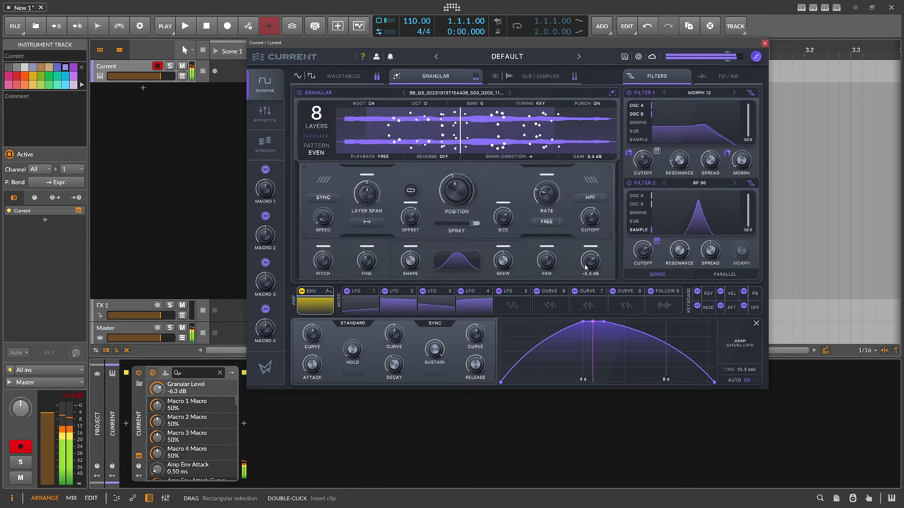
pyautogui.moveTo(585, 267); pyautogui.dragTo(584, 271)
pyautogui.click(344, 76)
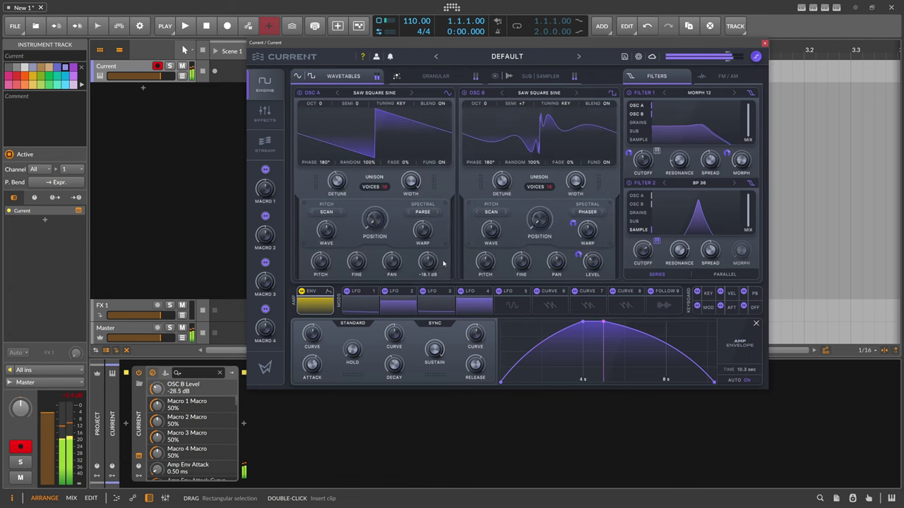
pyautogui.moveTo(438, 273)
pyautogui.mouseDown()
pyautogui.moveTo(448, 242)
pyautogui.moveTo(441, 256)
pyautogui.mouseUp()
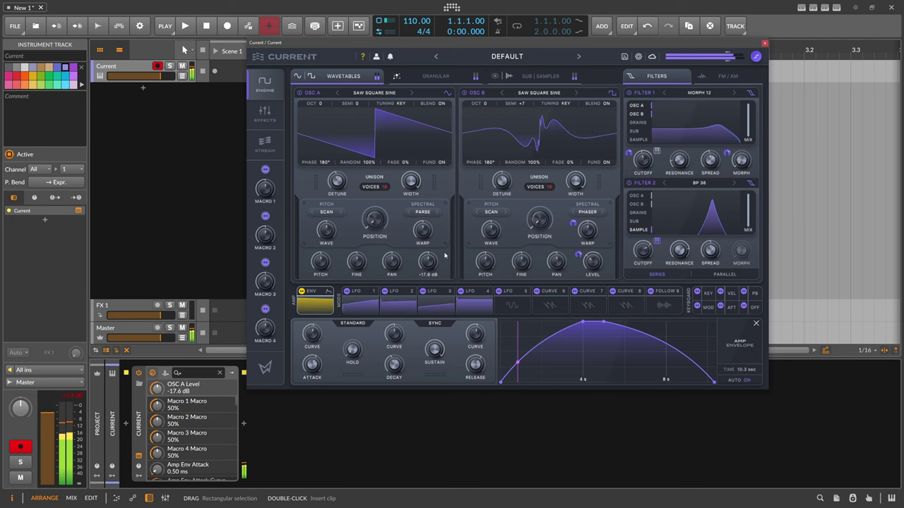
# Set Filter 2's mix to 100% and route the two filters in parallel.
pyautogui.moveTo(749, 214)
pyautogui.mouseDown()
pyautogui.moveTo(747, 224)
pyautogui.moveTo(748, 209)
pyautogui.mouseUp()
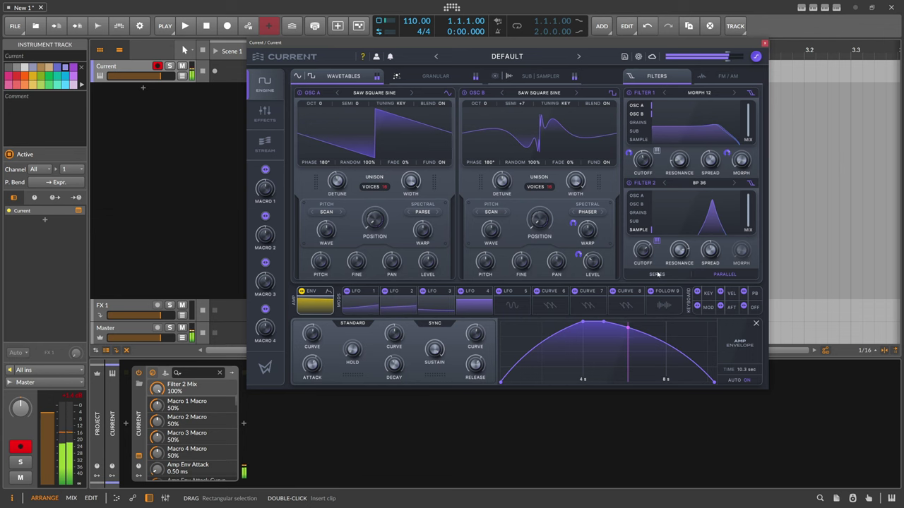
pyautogui.click(721, 278)
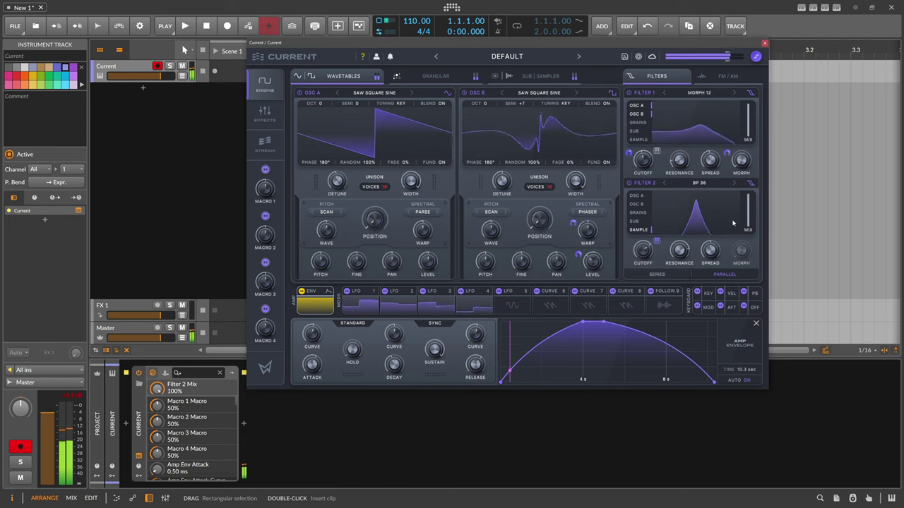
# Set the sampler's level to -4.1 dB and its pitch to -29.00.
pyautogui.click(541, 76)
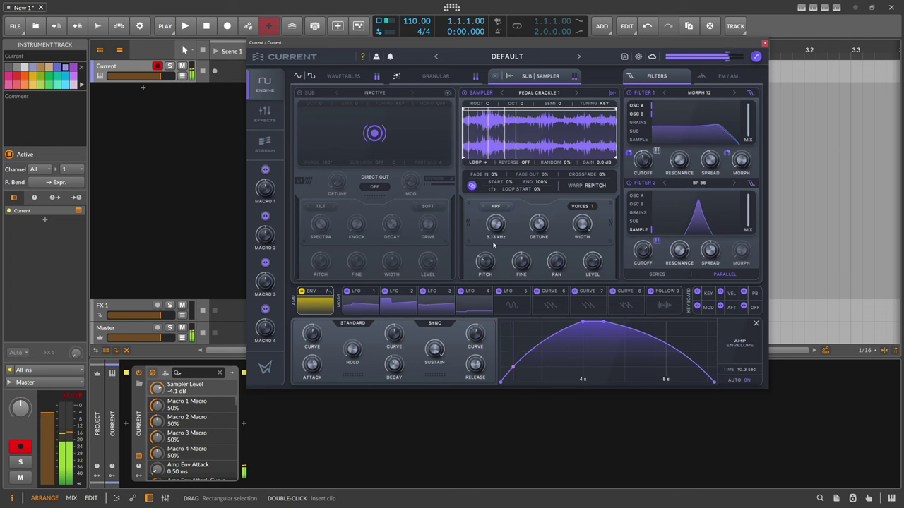
pyautogui.moveTo(488, 265)
pyautogui.mouseDown()
pyautogui.moveTo(503, 231)
pyautogui.moveTo(492, 266)
pyautogui.mouseUp()
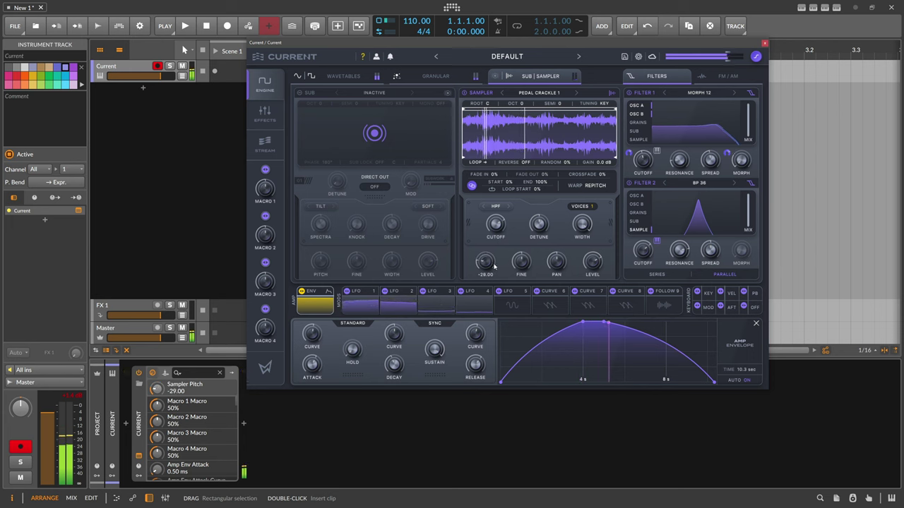
pyautogui.click(436, 76)
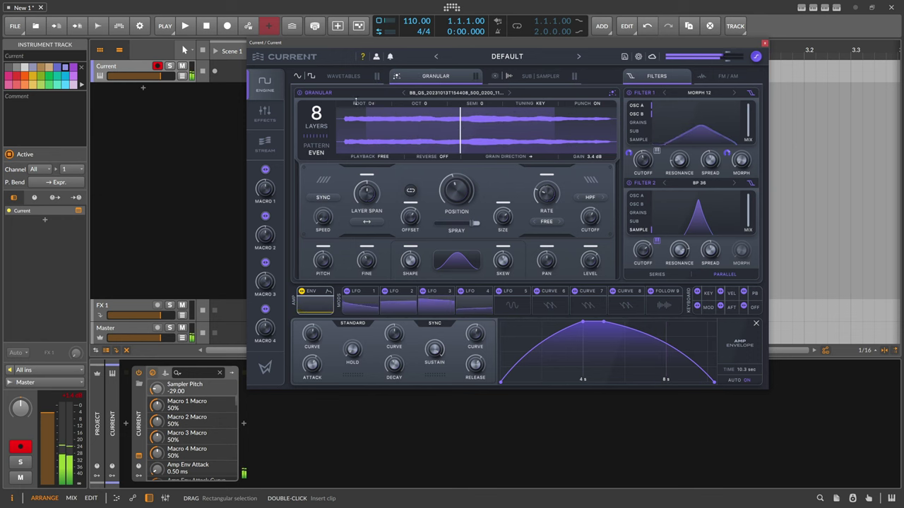
pyautogui.click(342, 76)
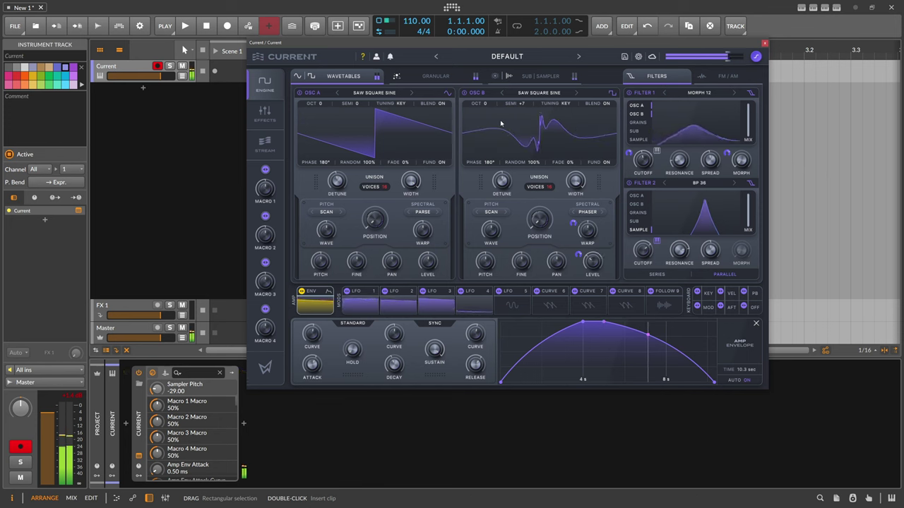
pyautogui.moveTo(505, 46); pyautogui.dragTo(522, 53)
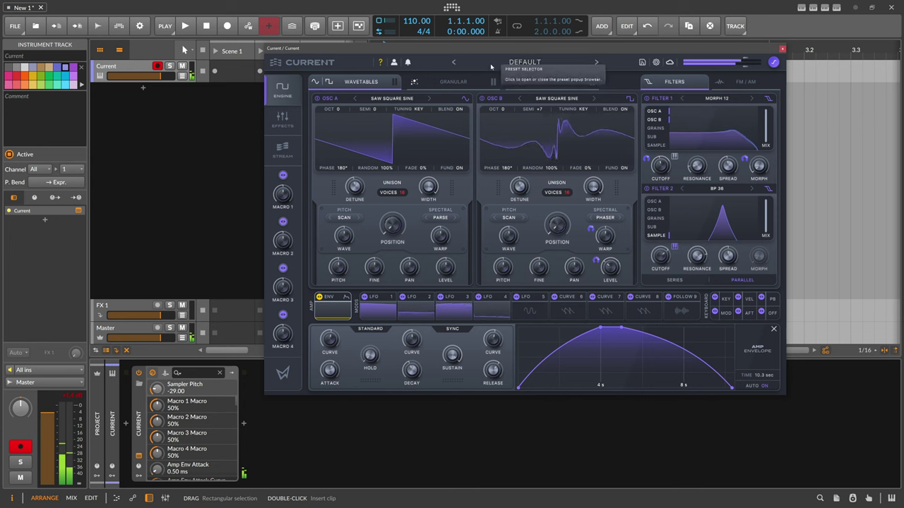
pyautogui.click(463, 84)
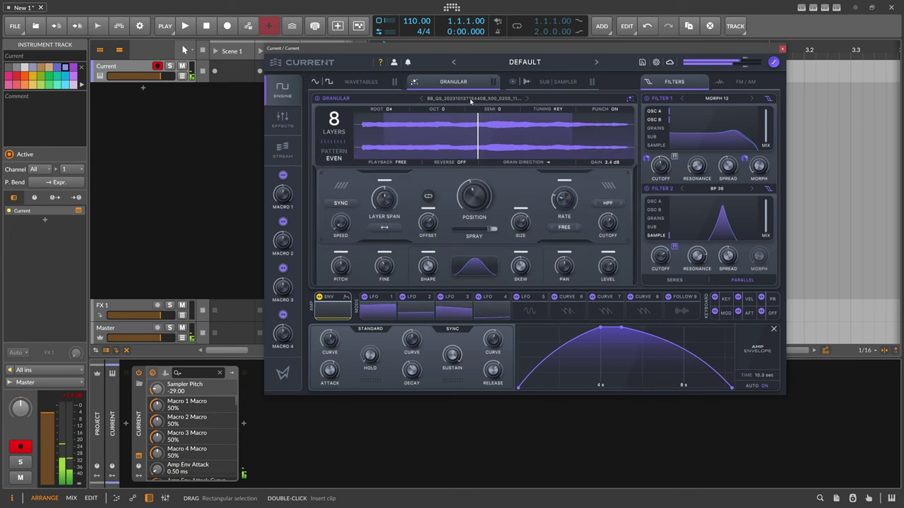